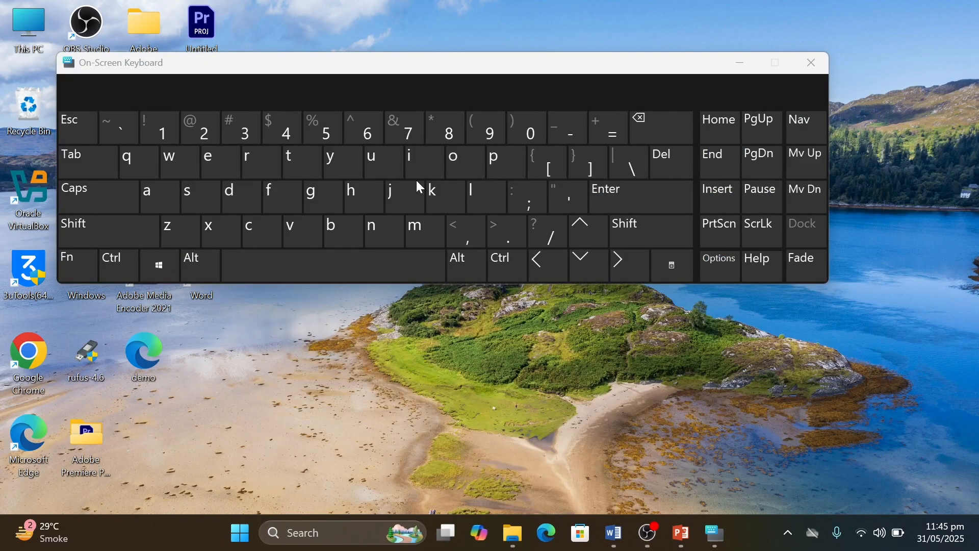
Step: Close the On-Screen Keyboard and relaunch it by searching for osk, moving its window clear of the desktop's upper area
left_click_drag(424, 78, 505, 174)
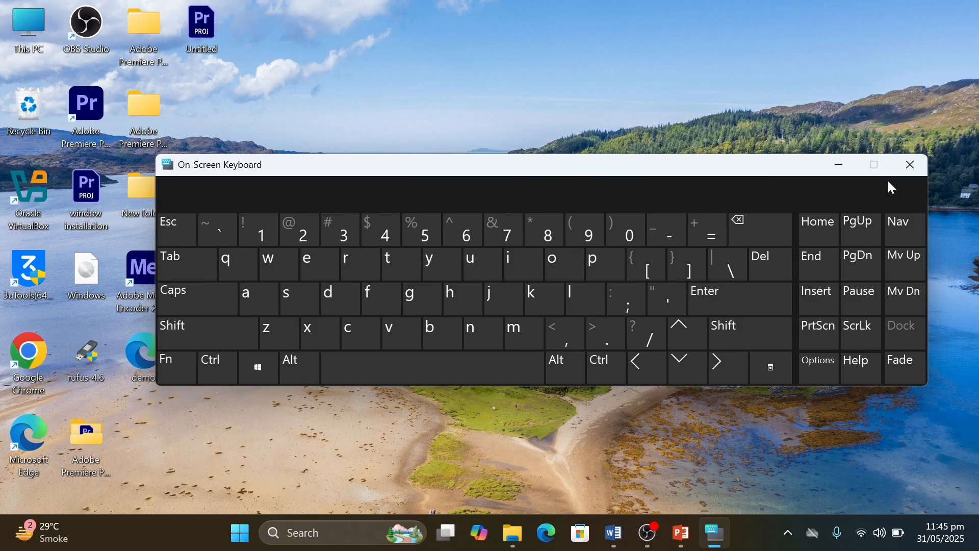
left_click(909, 172)
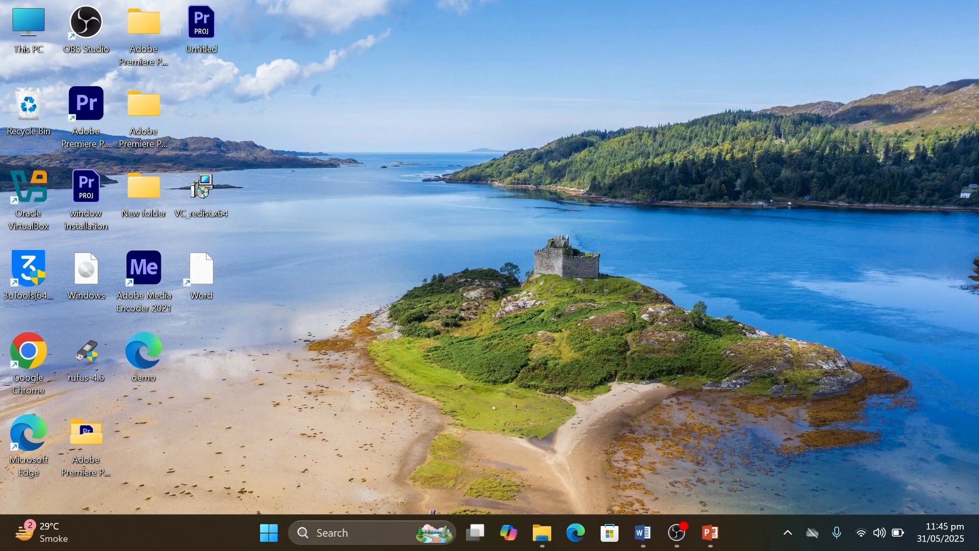
left_click(268, 543)
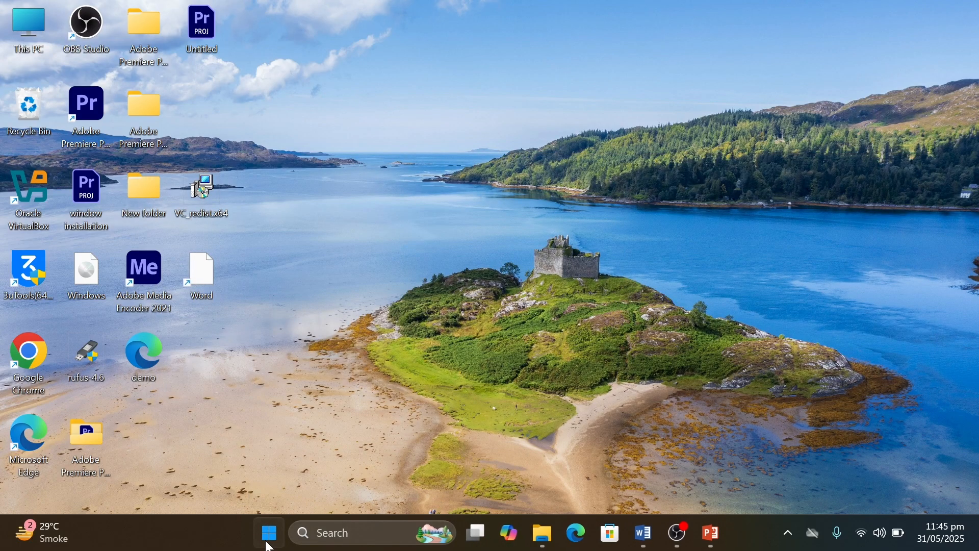
type("osk")
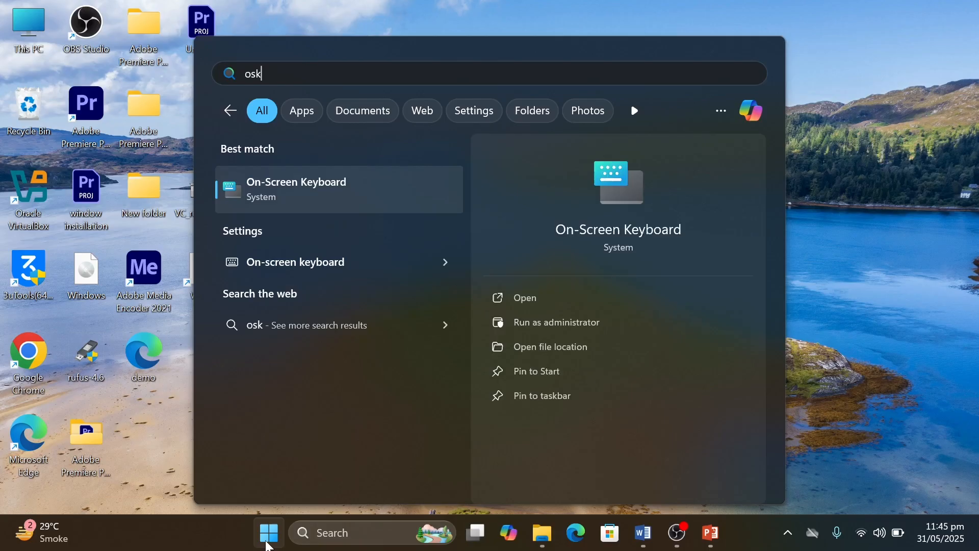
left_click(562, 301)
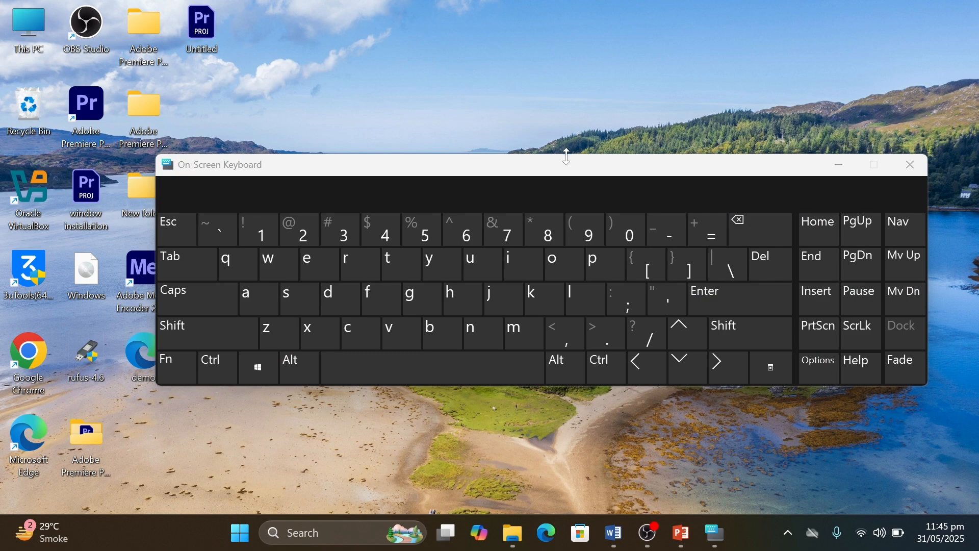
left_click_drag(569, 170, 522, 281)
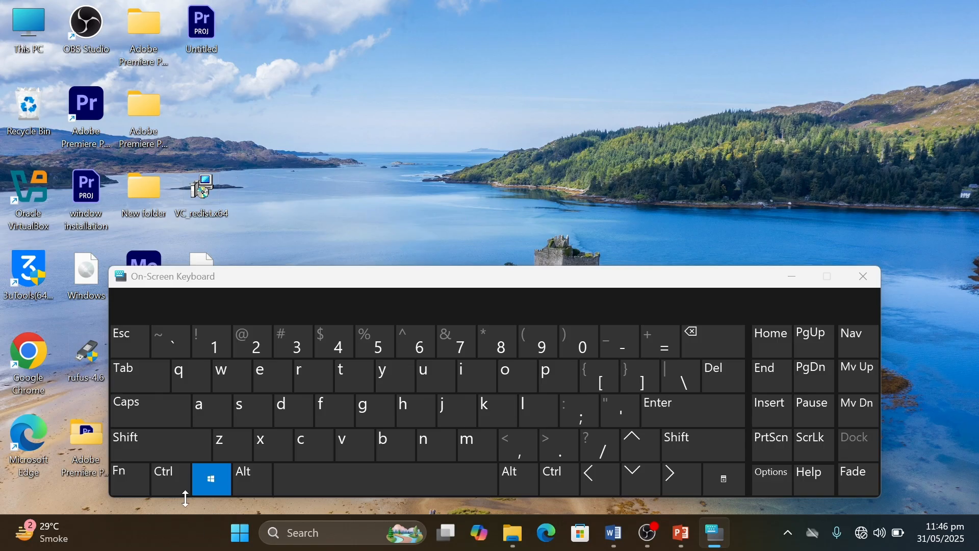
Step: Open the Run dialog from the On-Screen Keyboard, close the keyboard, and place the dialog in the middle of the desktop
left_click(302, 376)
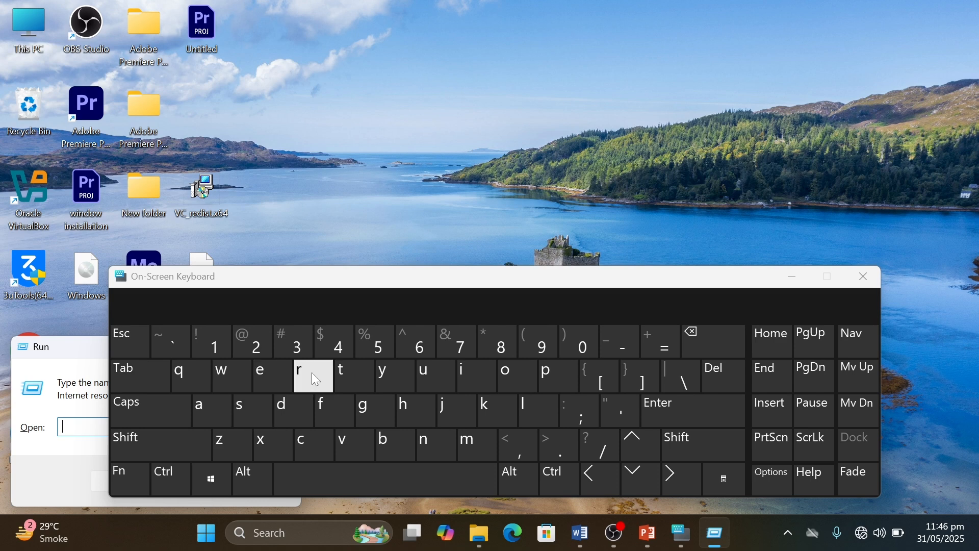
left_click(857, 287)
left_click_drag(197, 349, 499, 264)
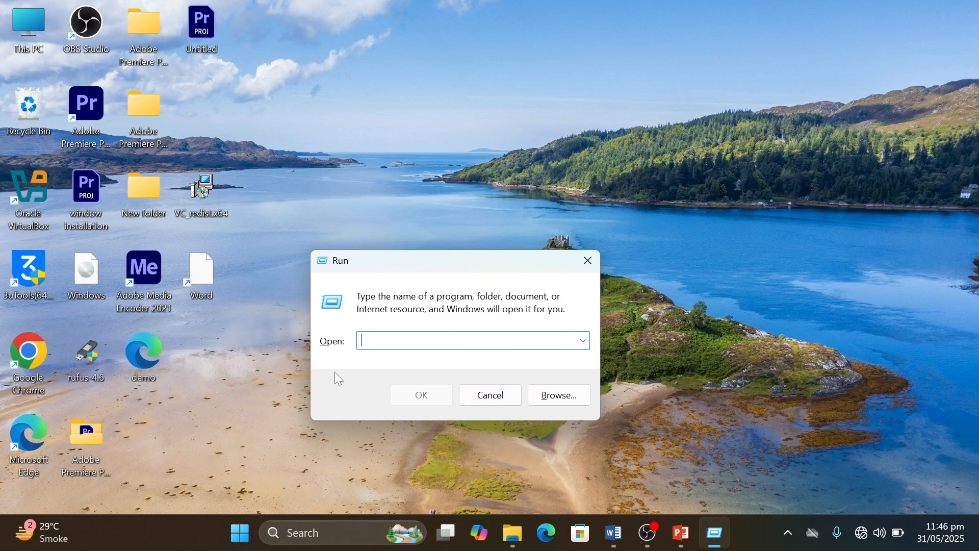
Step: Switch to Word by running winword and create a blank document
type("winword")
left_click(422, 395)
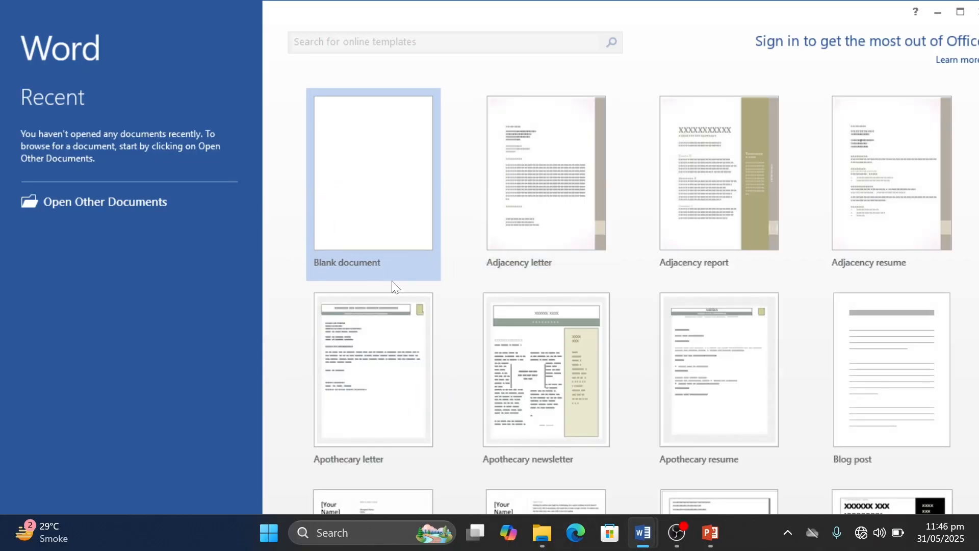
left_click(358, 188)
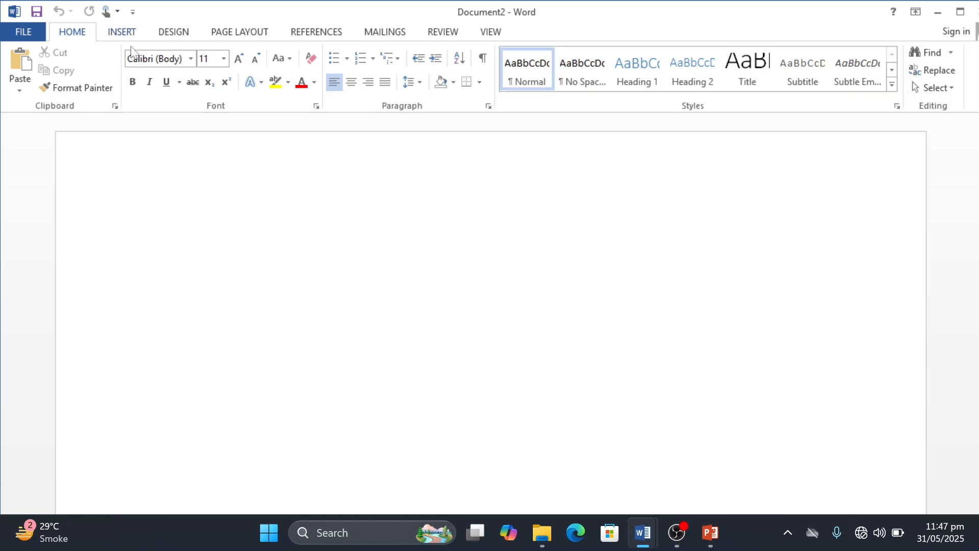
left_click(10, 29)
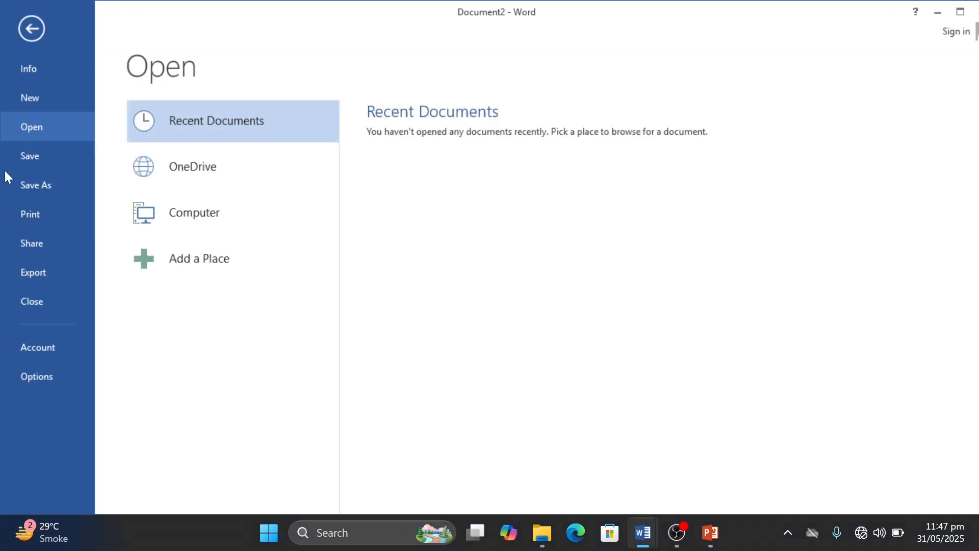
left_click(35, 39)
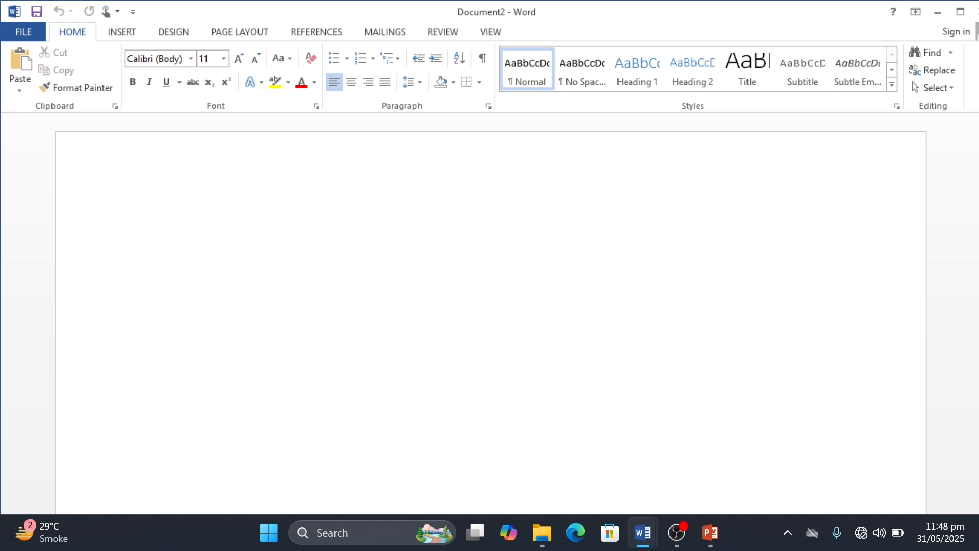
Step: Generate default sample paragraphs in the blank document with the =rand() formula
type("=")
type("rand(")
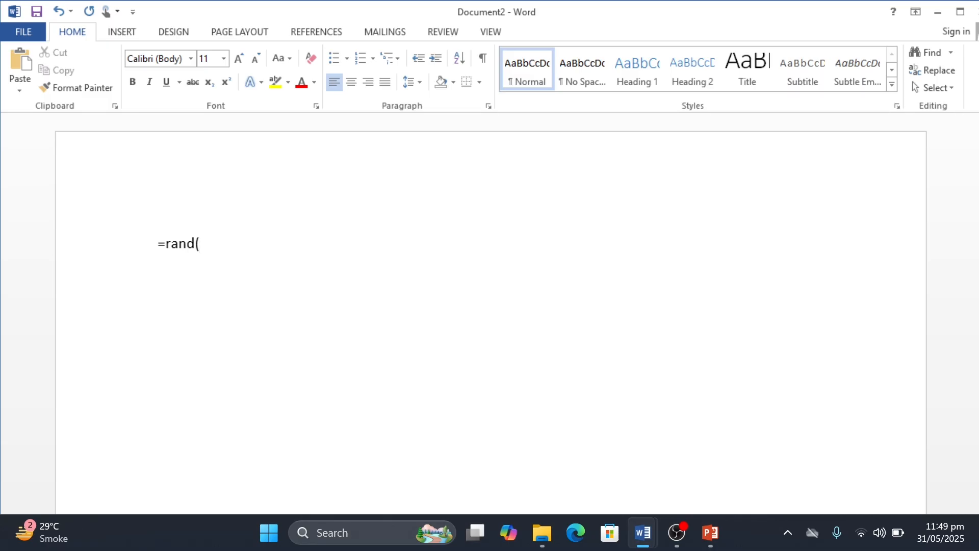
type(")")
key("shift+Left")
key("Right")
key("Return")
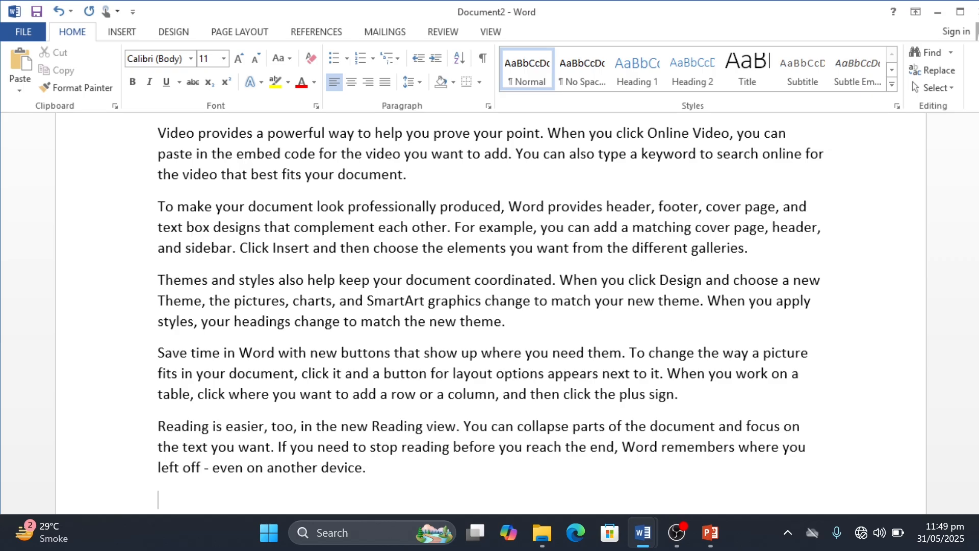
Step: Clear all the sample paragraphs from the document and insert the default sample text again with =rand()
scroll(490, 316, "up", 3)
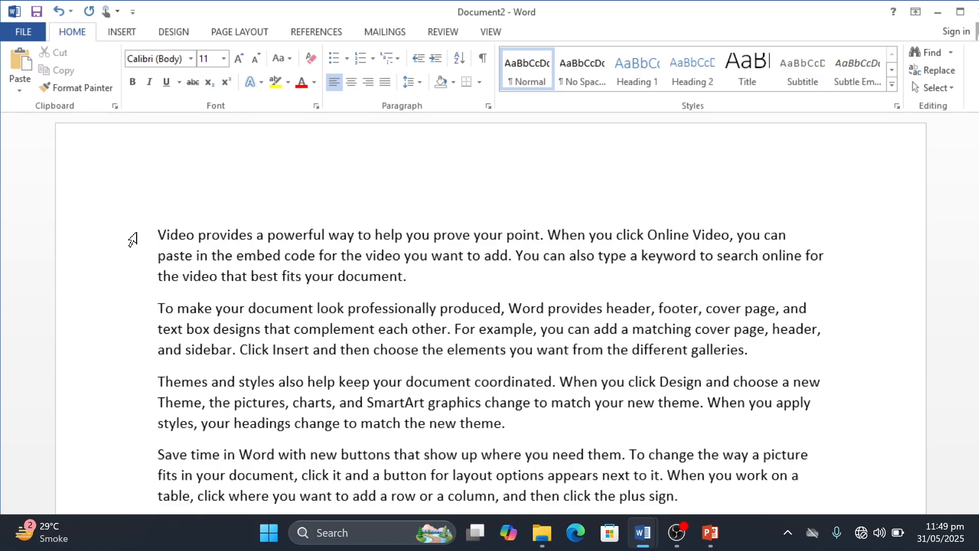
scroll(133, 239, "down", 2)
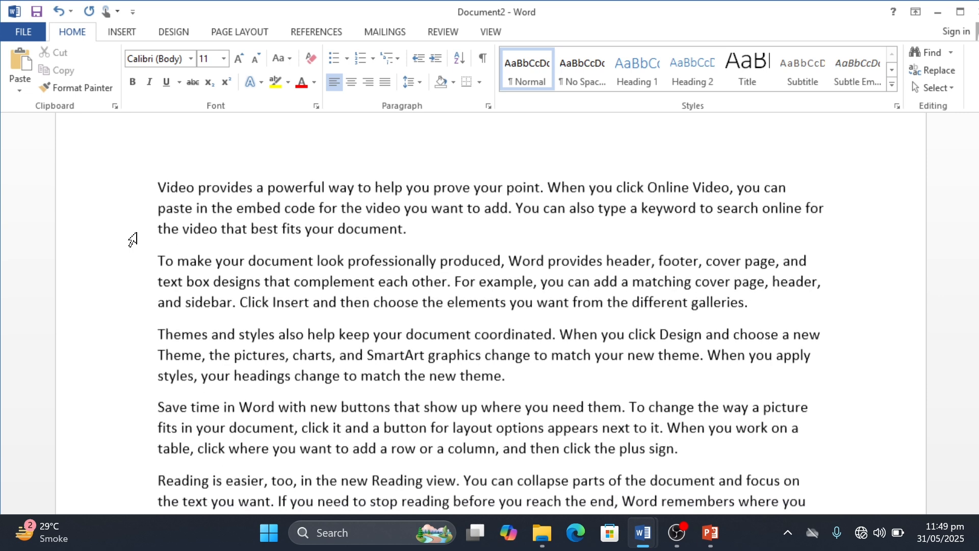
scroll(133, 239, "down", 1)
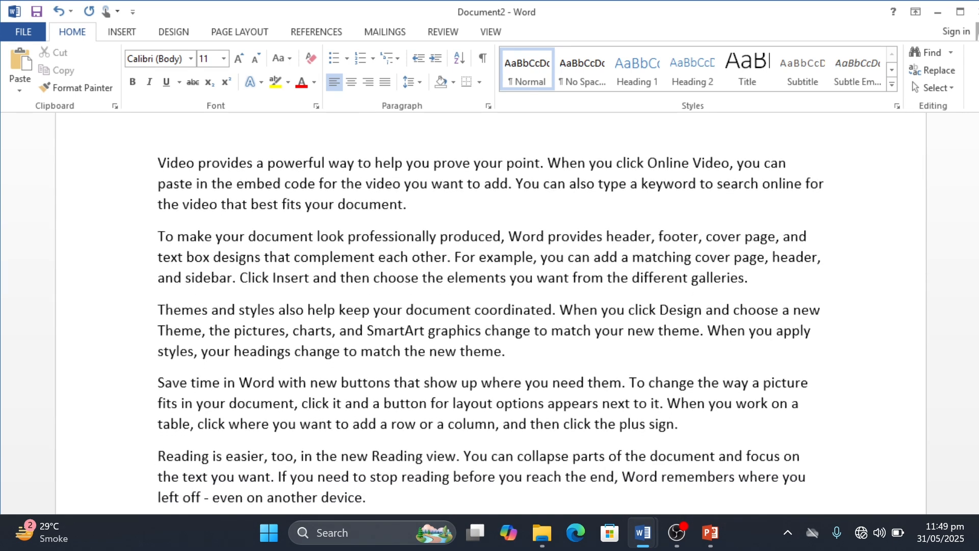
scroll(133, 239, "up", 3)
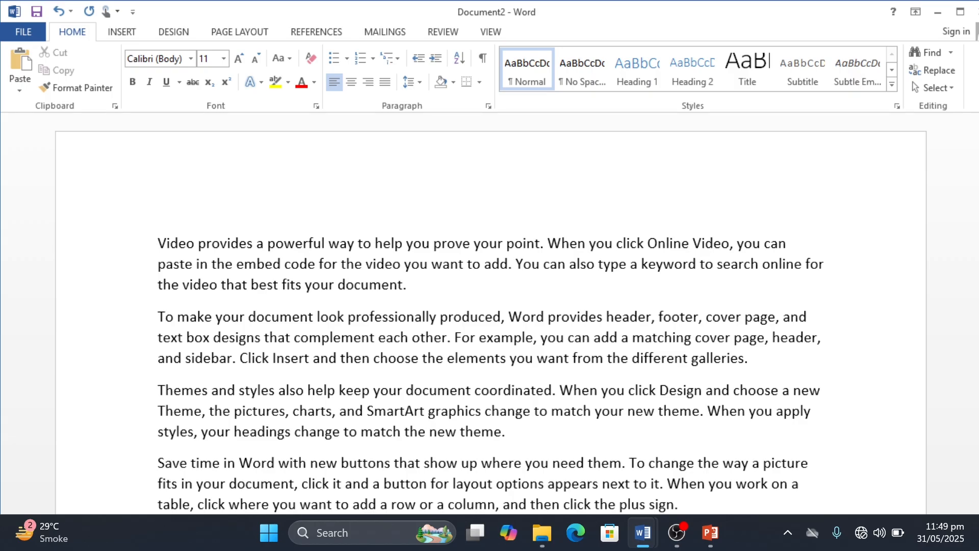
key("ctrl+a")
key("Delete")
type("=")
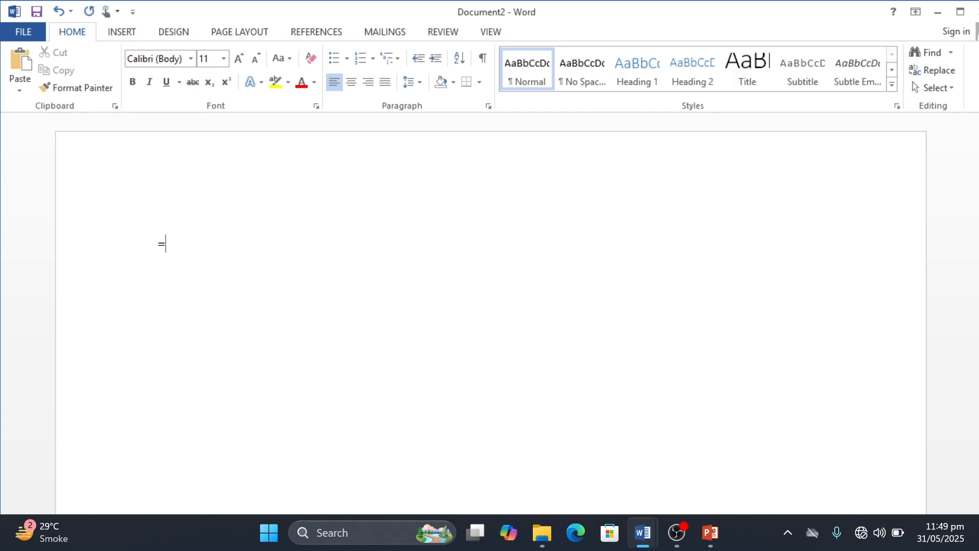
type("rand()")
key("Return")
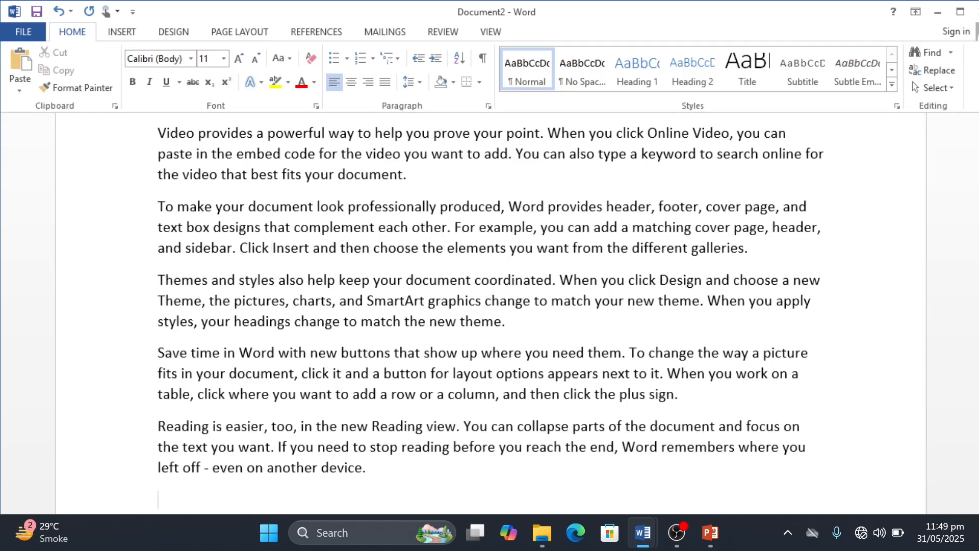
Step: Replace the document's entire text with three sample paragraphs generated by =rand(3)
key("ctrl+Home")
left_click(407, 174)
left_click(158, 207)
scroll(489, 306, "down", 2)
scroll(489, 306, "up", 4)
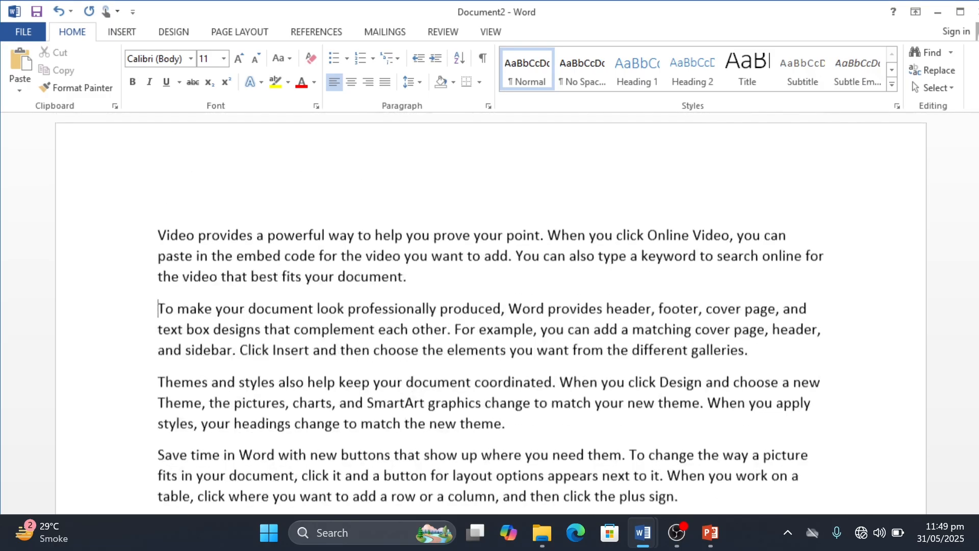
key("ctrl+a")
key("BackSpace")
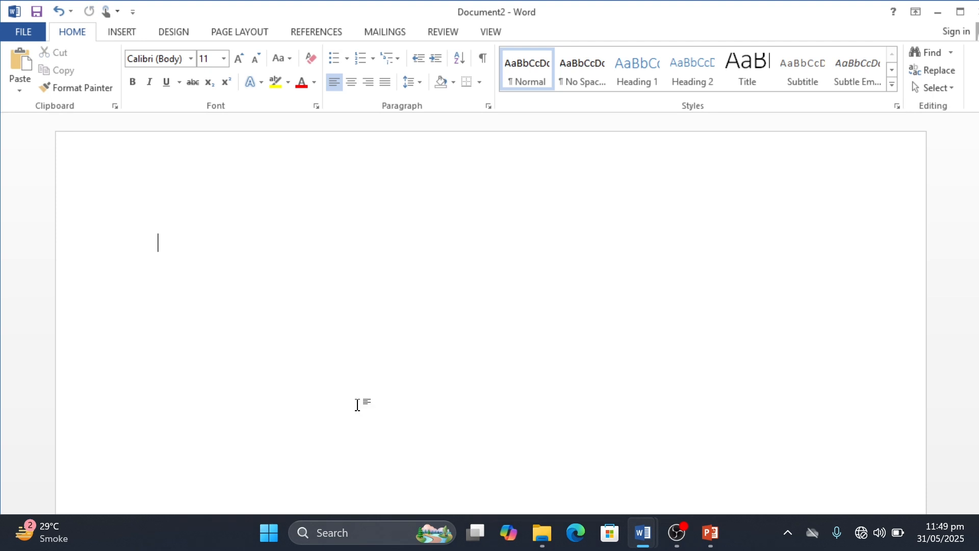
type("=rand(")
type("3)")
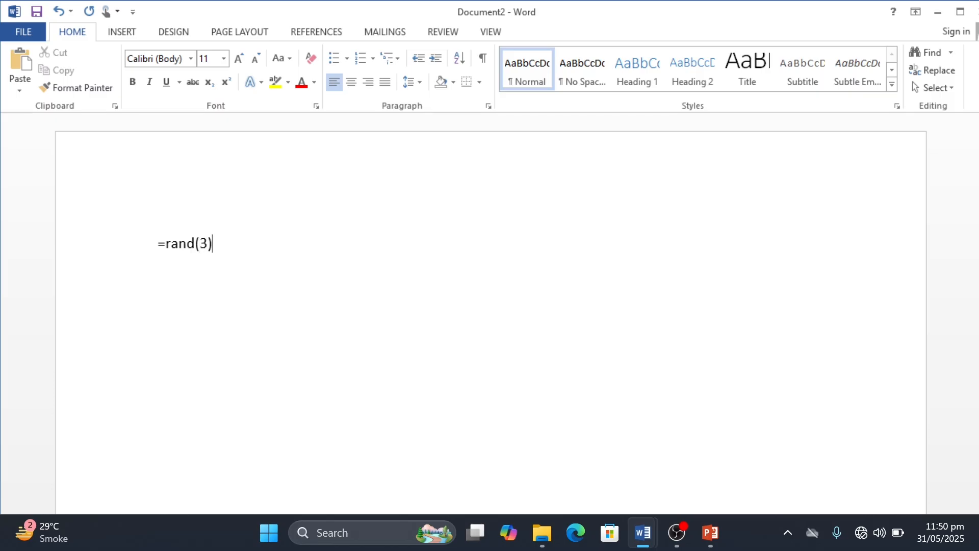
key("Return")
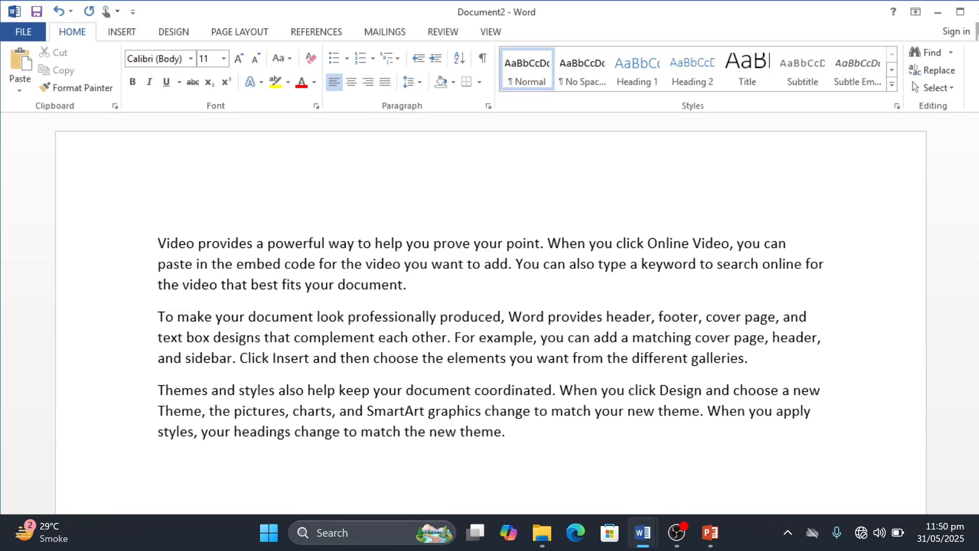
Step: Replace the three sample paragraphs with ten paragraphs generated by =rand(10)
key("ctrl+a")
key("BackSpace")
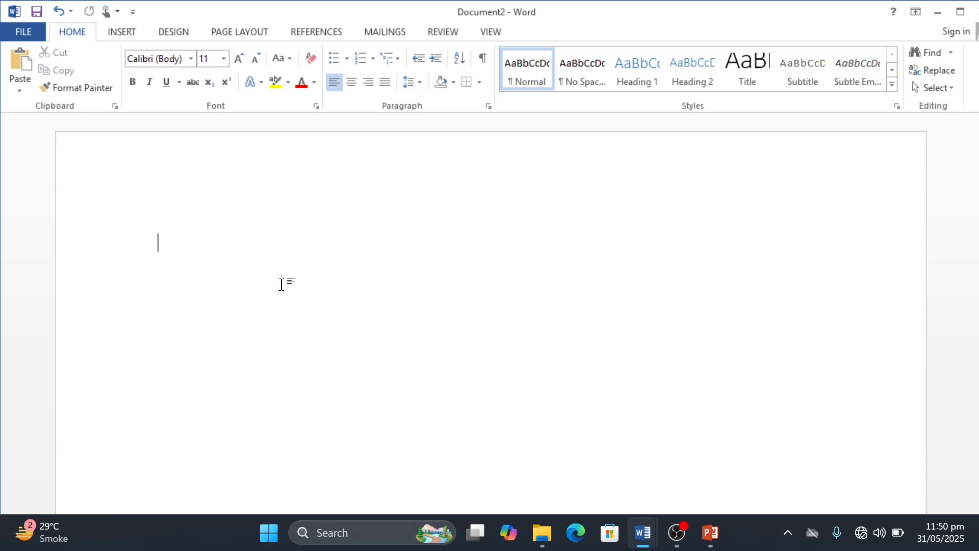
type("=rand(")
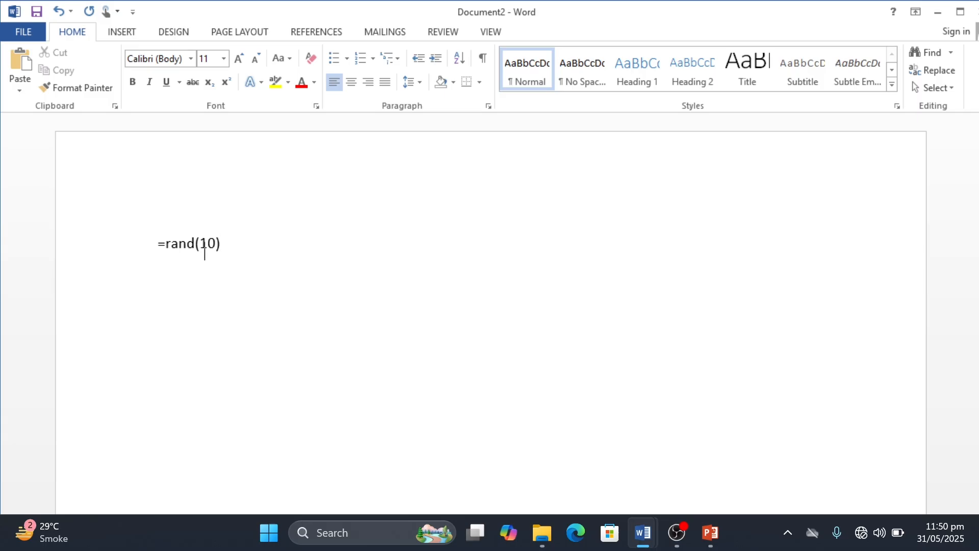
type("10)")
key("Return")
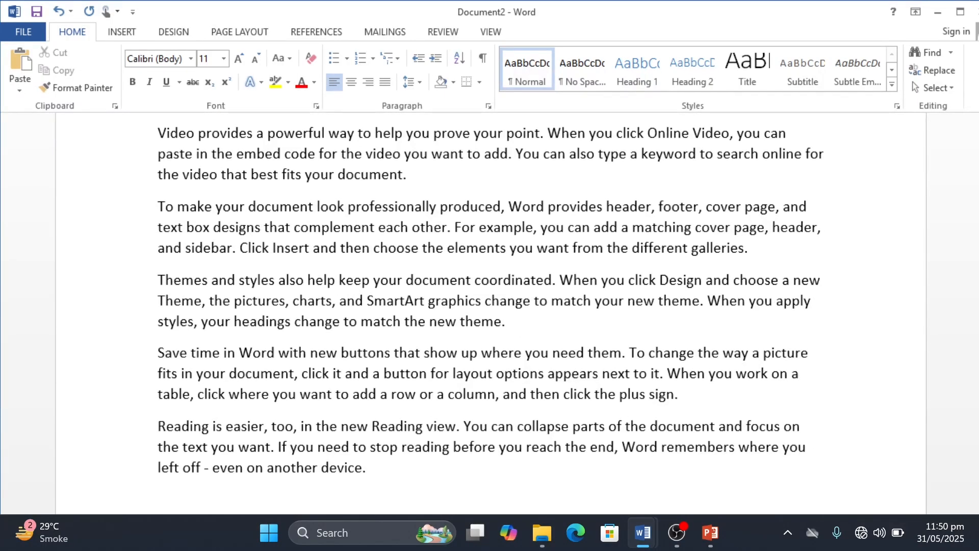
Step: Replace the document's text with five paragraphs of one sentence each, generated by =rand(5,1)
key("ctrl+a")
key("BackSpace")
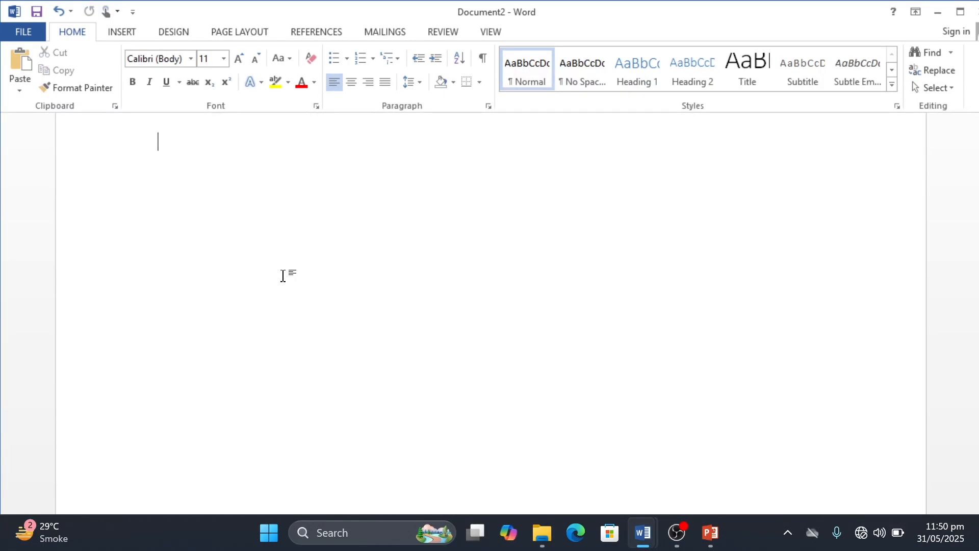
type("=ra")
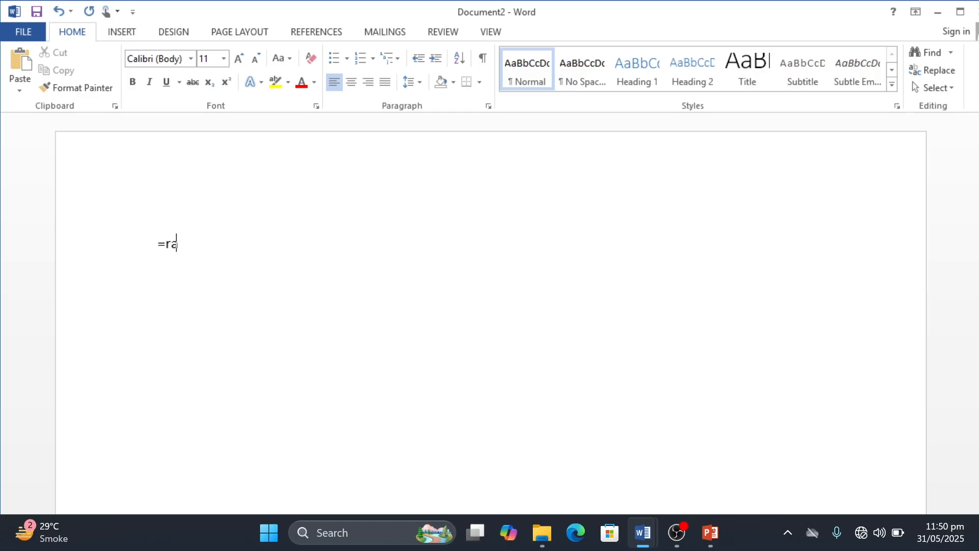
type("nd(4")
key("BackSpace")
type("5,1)")
key("Return")
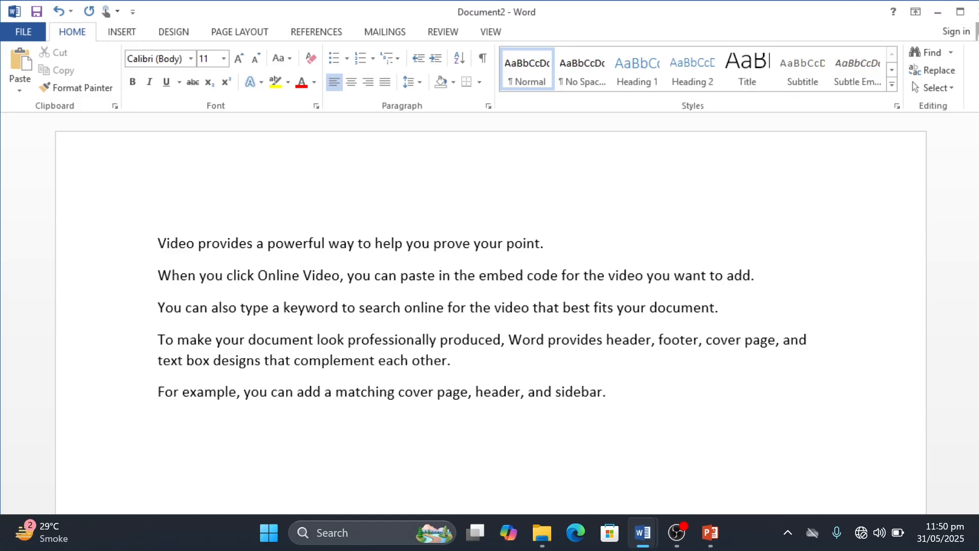
Step: Delete the single-sentence paragraphs and fill the document with default sample text using =rand()
left_click_drag(452, 361, 159, 342)
left_click(162, 425)
key("ctrl+a")
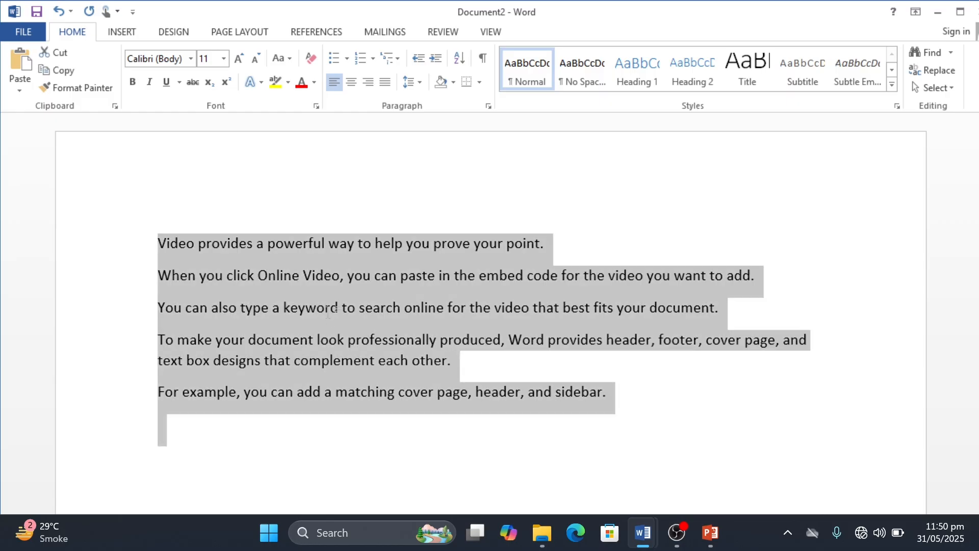
key("Delete")
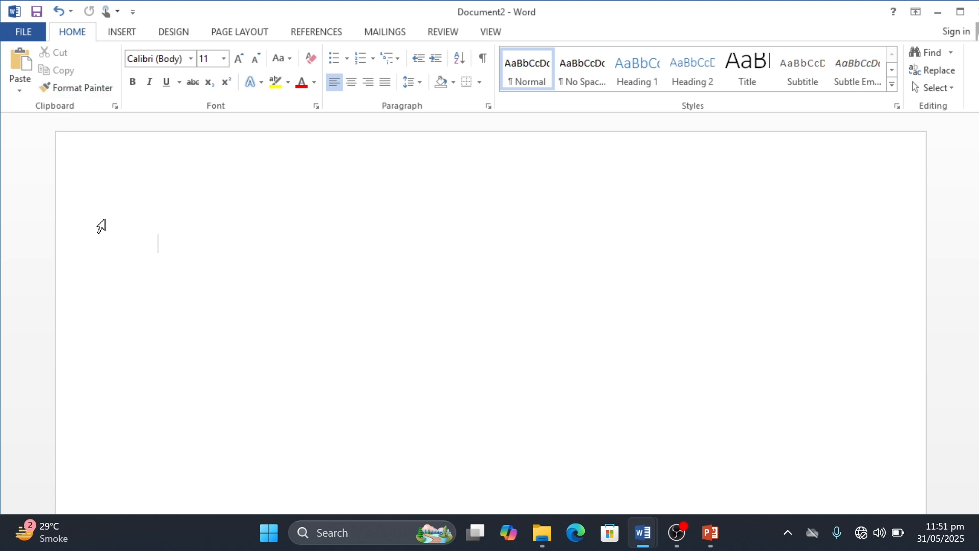
type("=rand()")
key("Return")
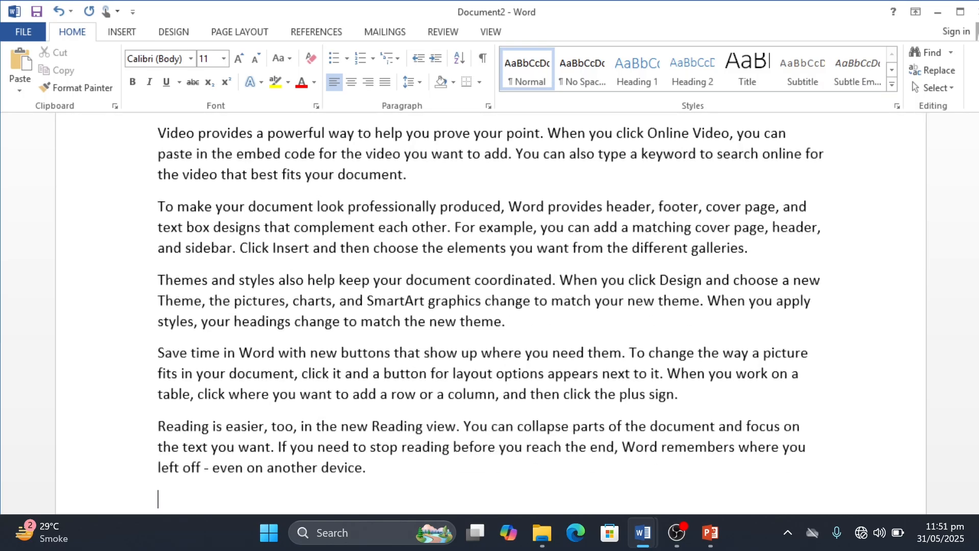
scroll(490, 313, "up", 2)
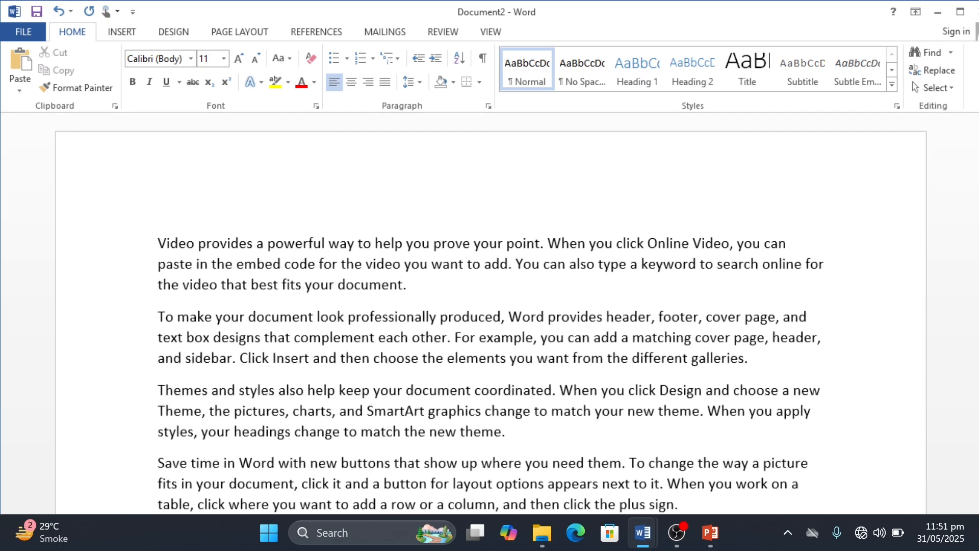
Step: Replace the document's entire text with one sample paragraph generated by =rand(1)
key("ctrl+a")
key("Delete")
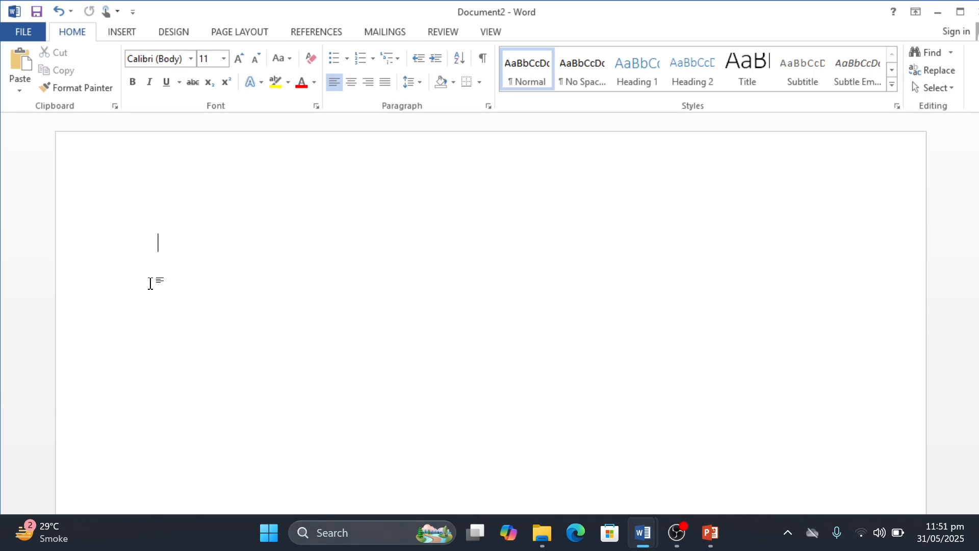
type("=rand1)")
key("Return")
key("Up")
key("Right")
key("Right")
key("Right")
key("Right")
key("Right")
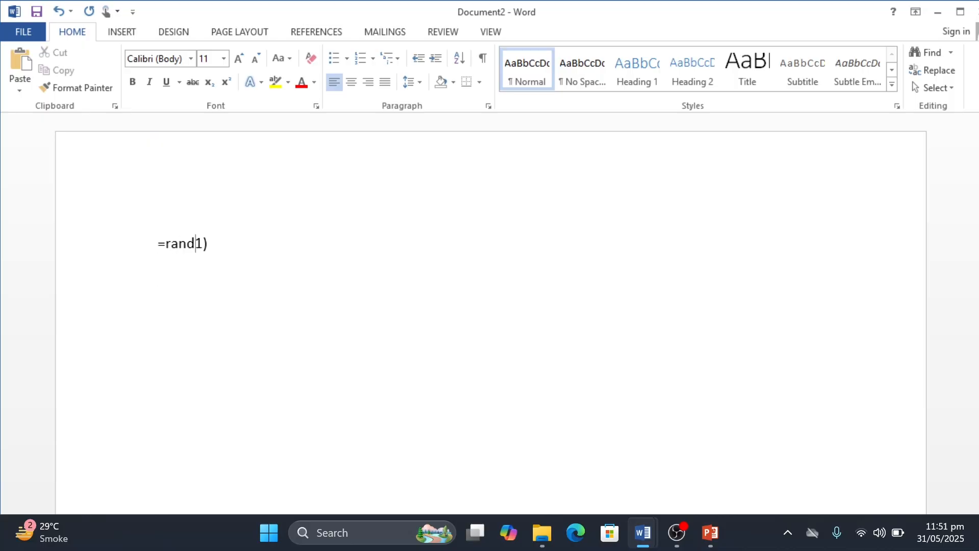
type("(")
key("Right")
key("Right")
key("Return")
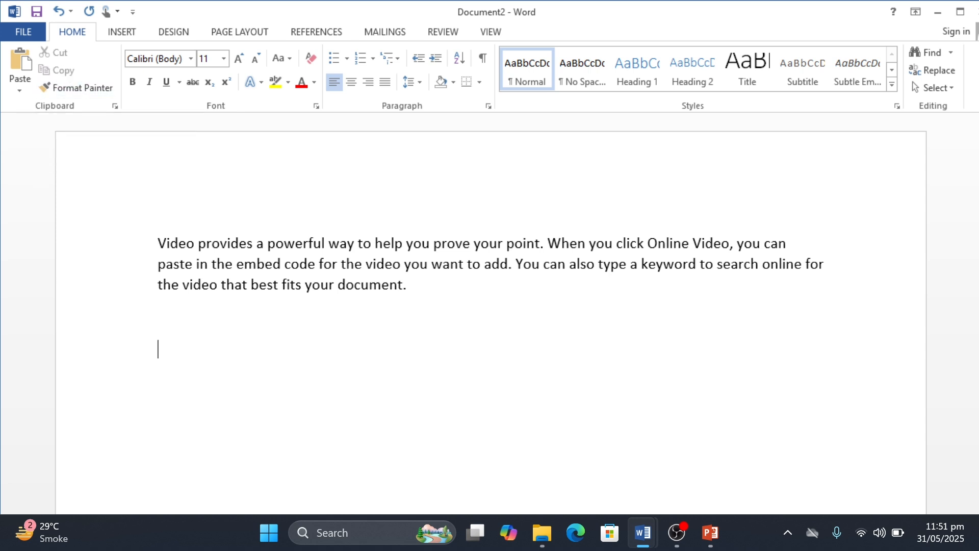
Step: Remove the extra blank line under the sample paragraph, copy the paragraph and paste a duplicate below it
key("BackSpace")
key("BackSpace")
left_click_drag(407, 285, 158, 243)
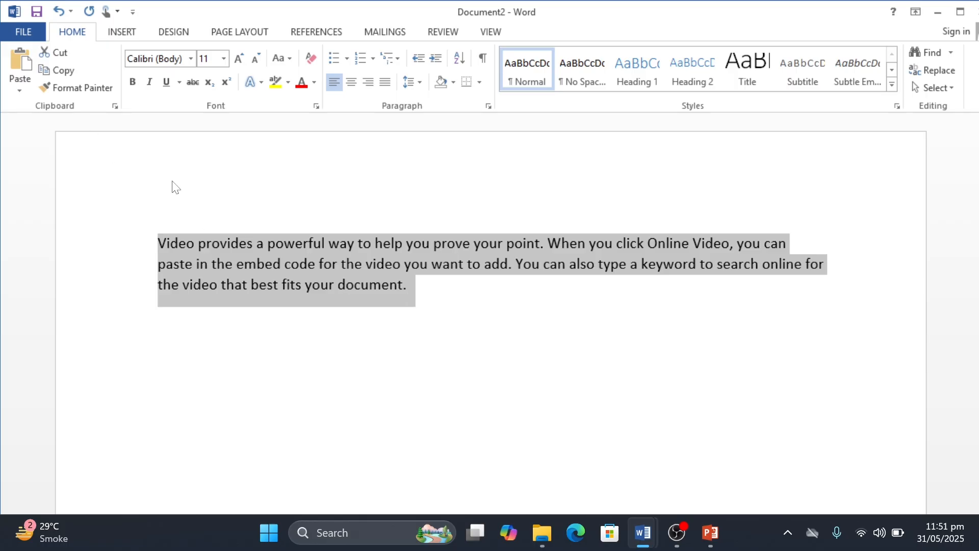
left_click(60, 73)
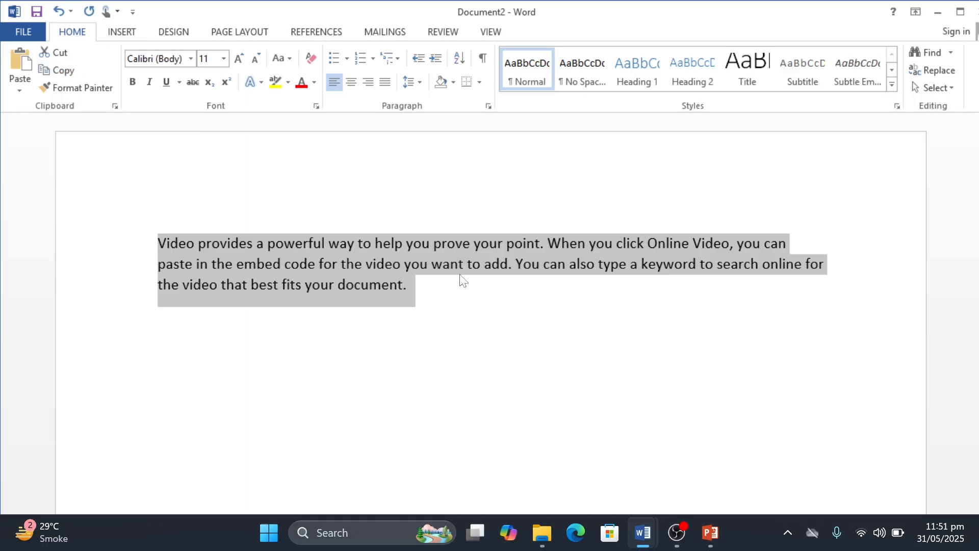
key("Down")
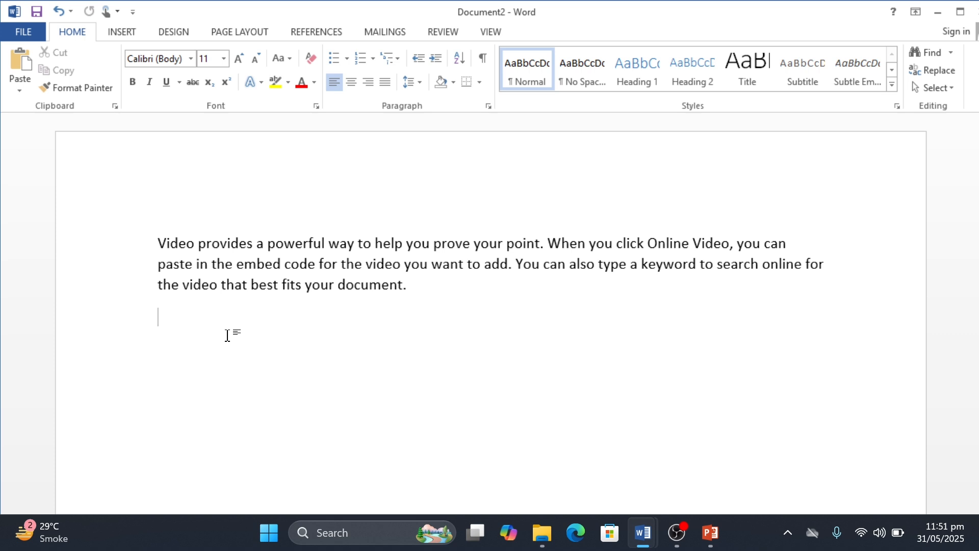
key("ctrl+v")
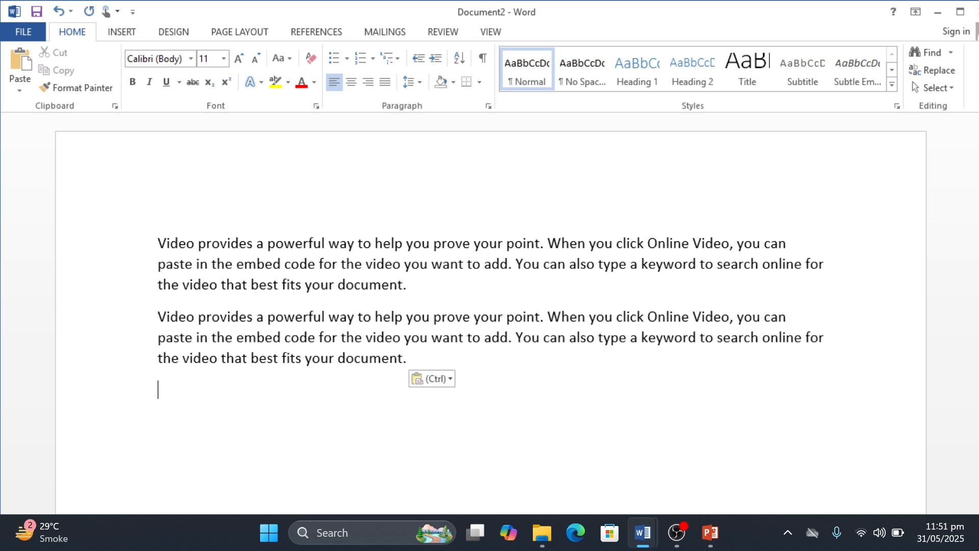
Step: Undo the pasted duplicate and paste three copies of the paragraph beneath the original
key("ctrl+z")
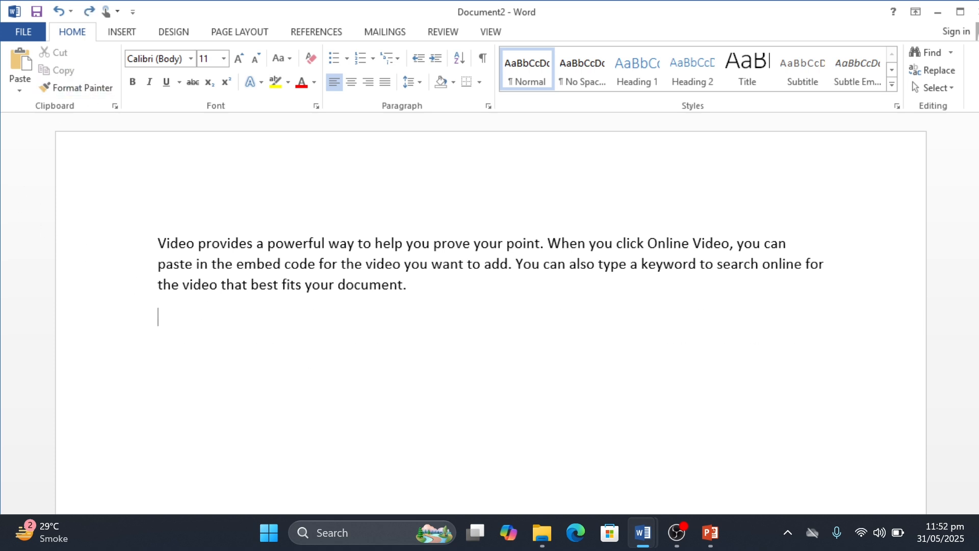
key("BackSpace")
key("ctrl+a")
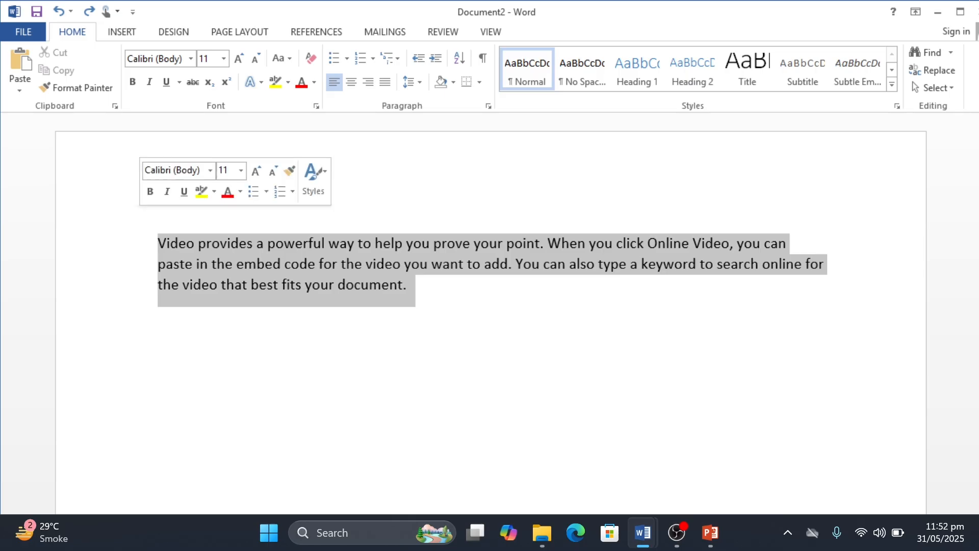
left_click(338, 332)
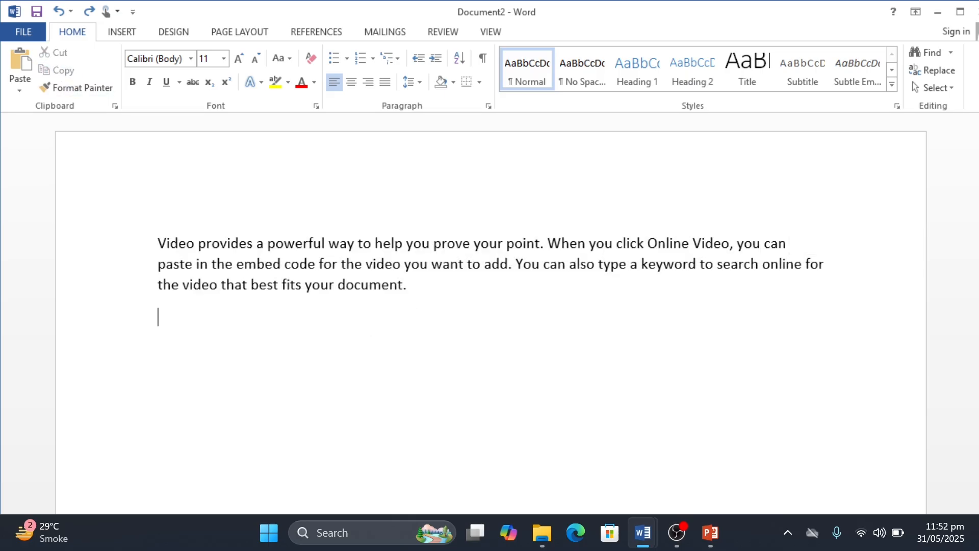
left_click(19, 75)
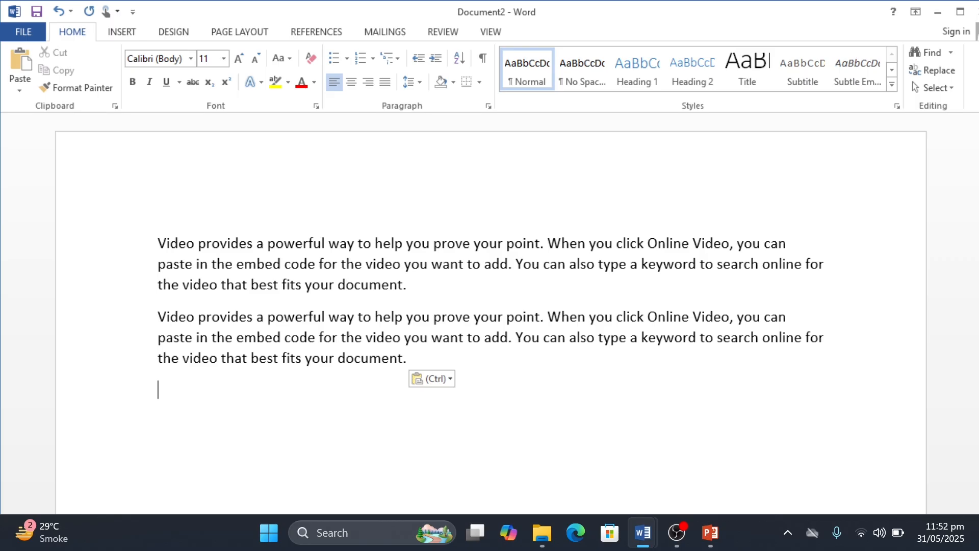
left_click(17, 63)
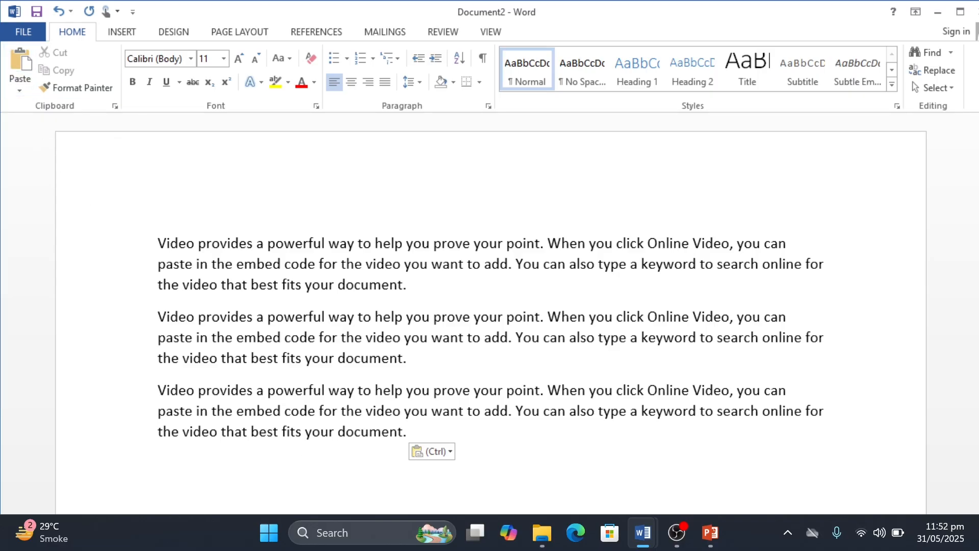
key("ctrl+v")
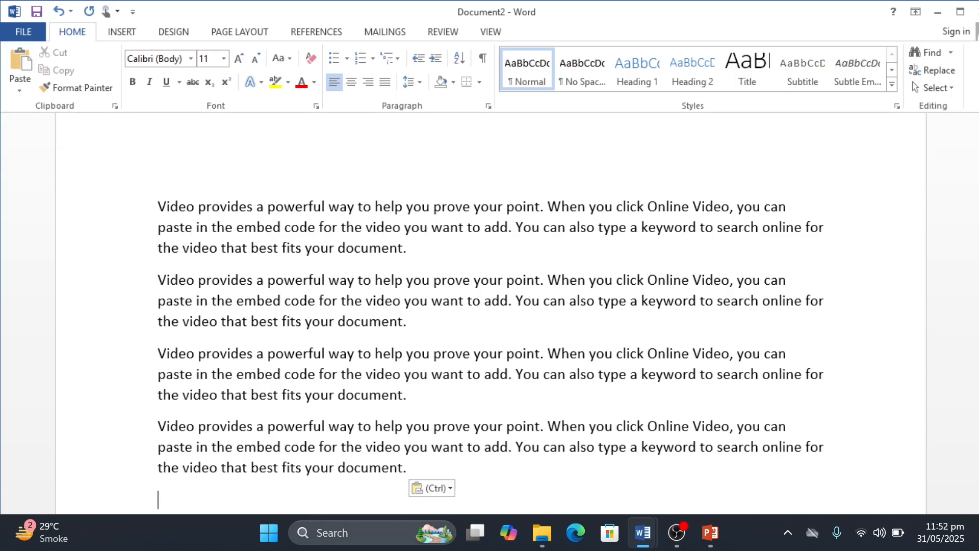
Step: Search Windows for osk, open the On-Screen Keyboard to show the paste shortcut, and close it
left_click(359, 533)
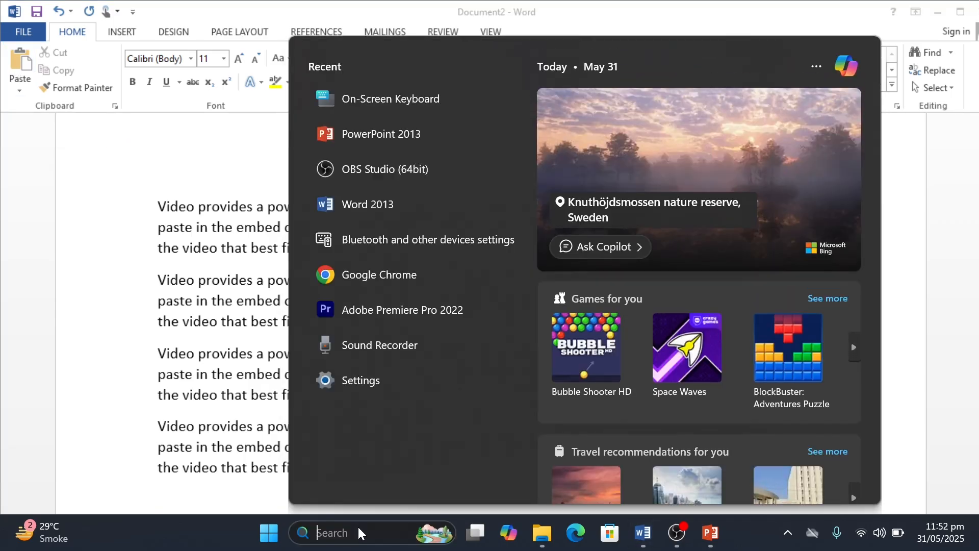
type("o")
key("BackSpace")
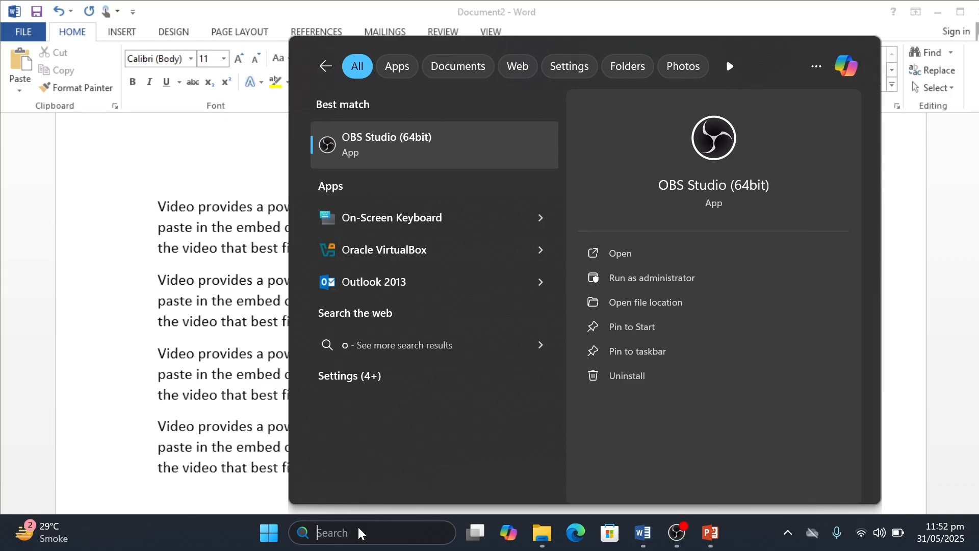
type("osk")
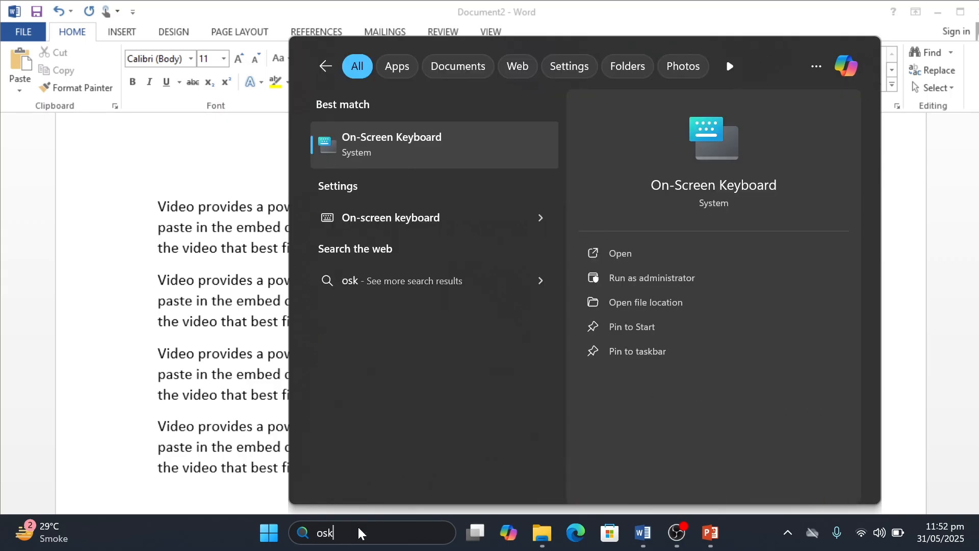
key("Return")
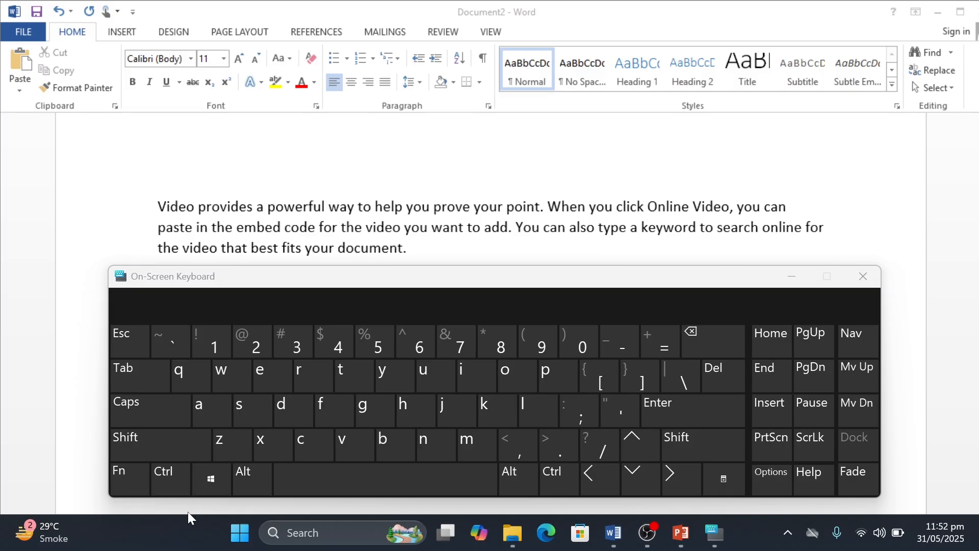
key("ctrl")
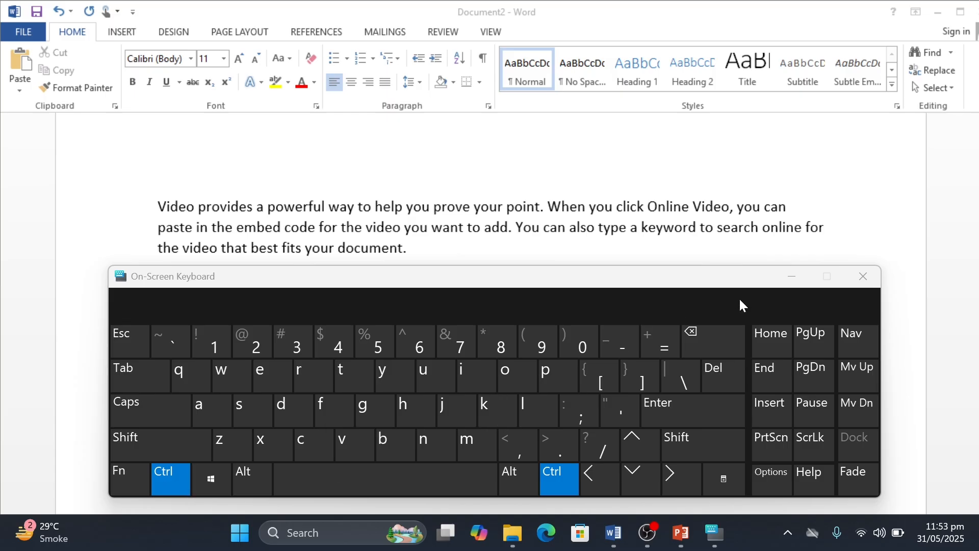
key("ctrl+v")
left_click(862, 276)
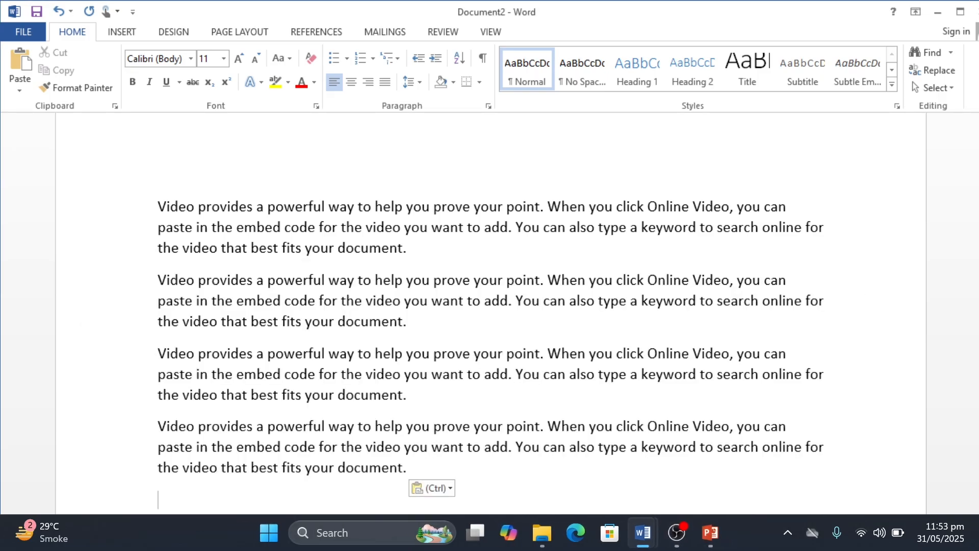
Step: Delete all four sample paragraphs, starting with the last two, to empty the document
left_click_drag(408, 468, 125, 352)
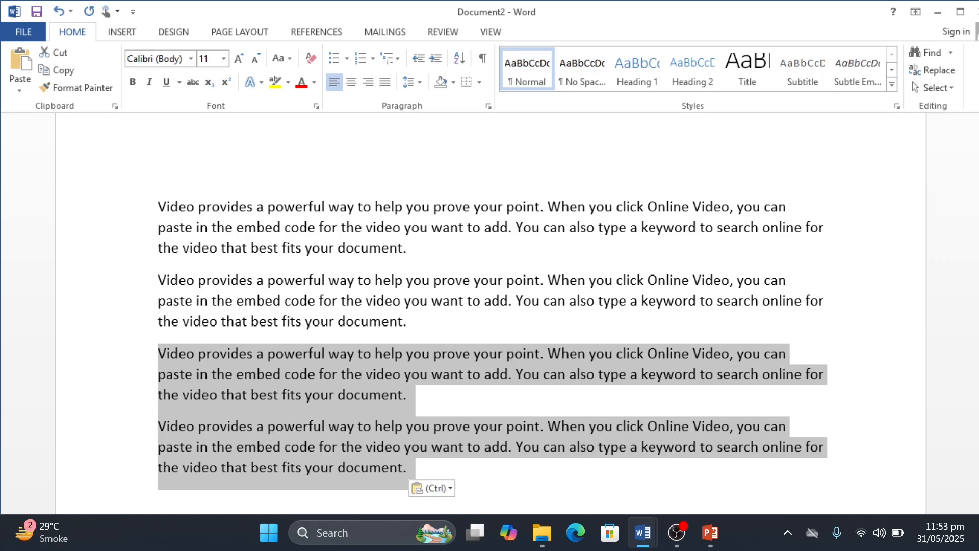
key("Delete")
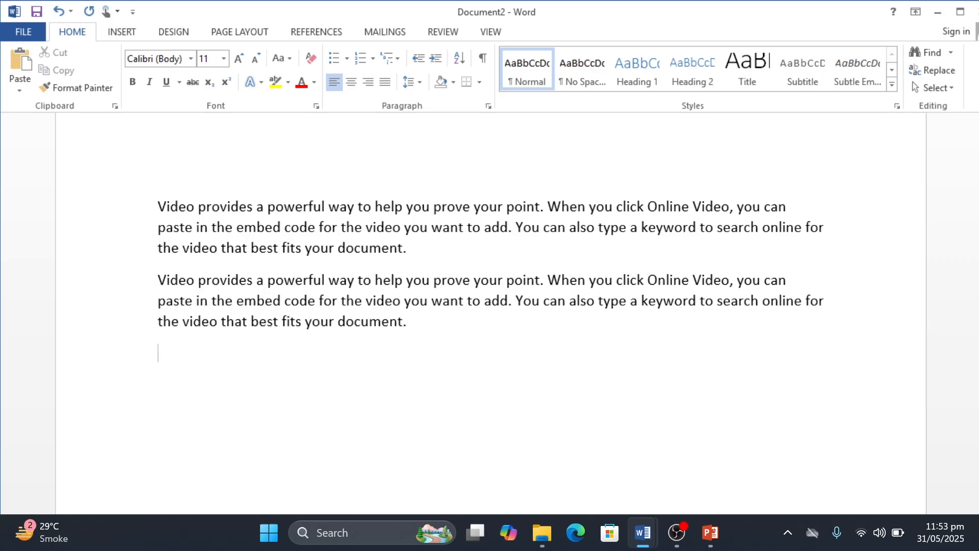
left_click_drag(410, 322, 103, 243)
left_click(99, 249)
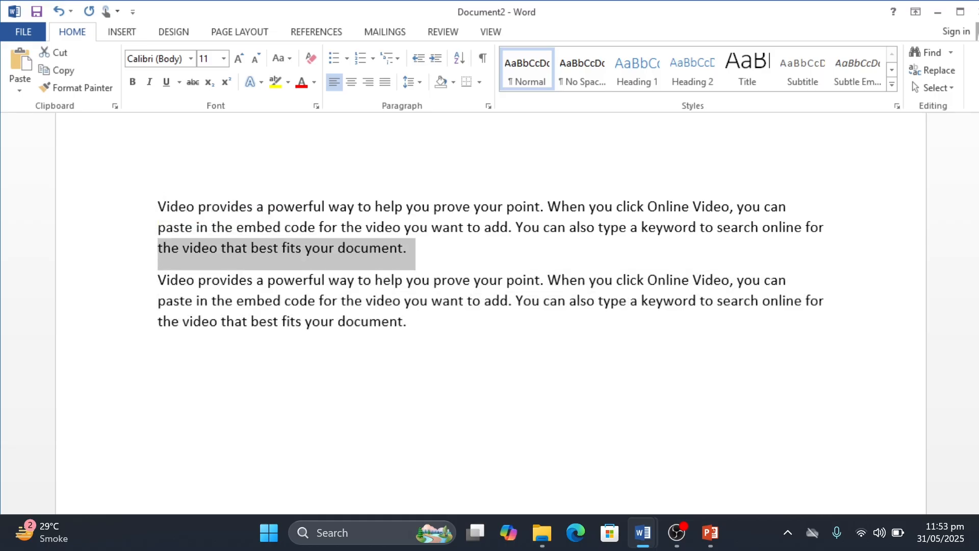
left_click_drag(408, 321, 157, 279)
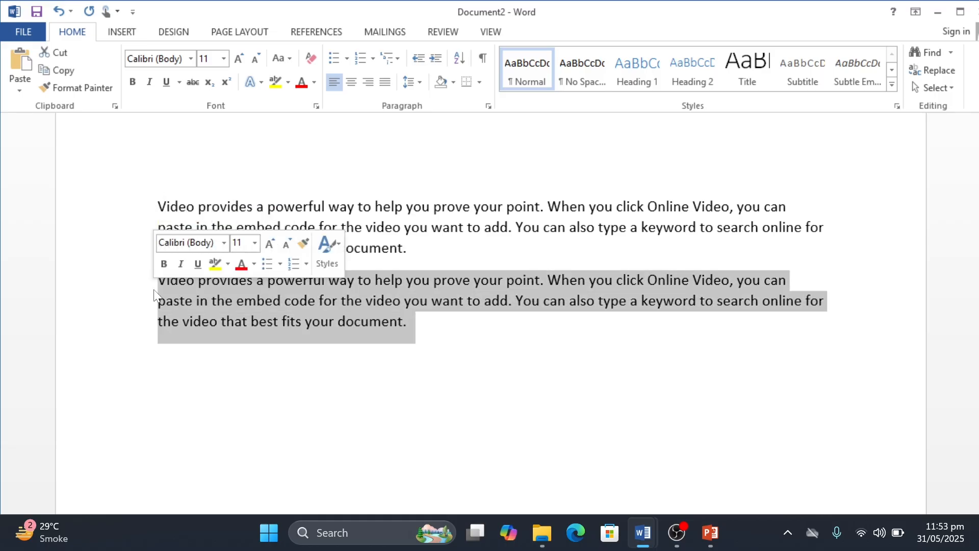
key("Delete")
left_click(382, 248)
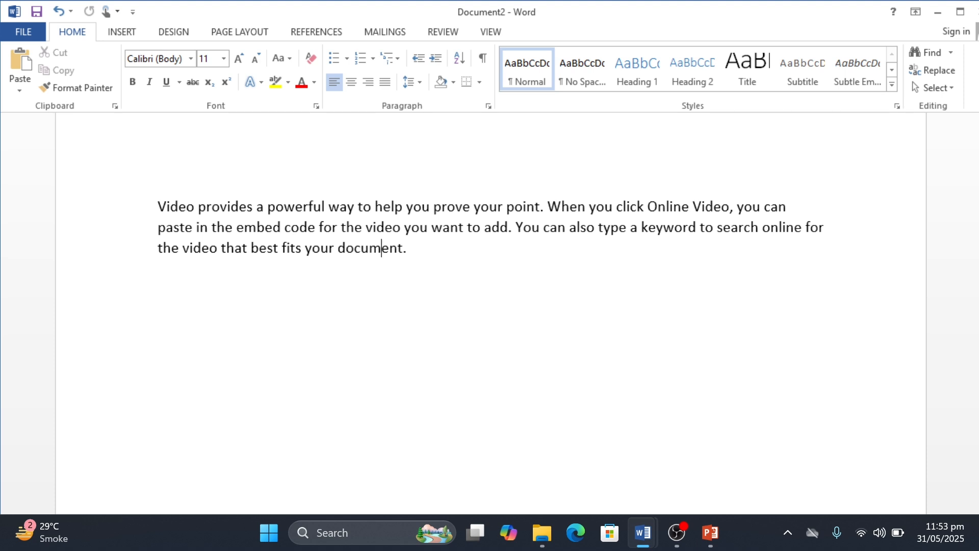
left_click_drag(408, 248, 158, 207)
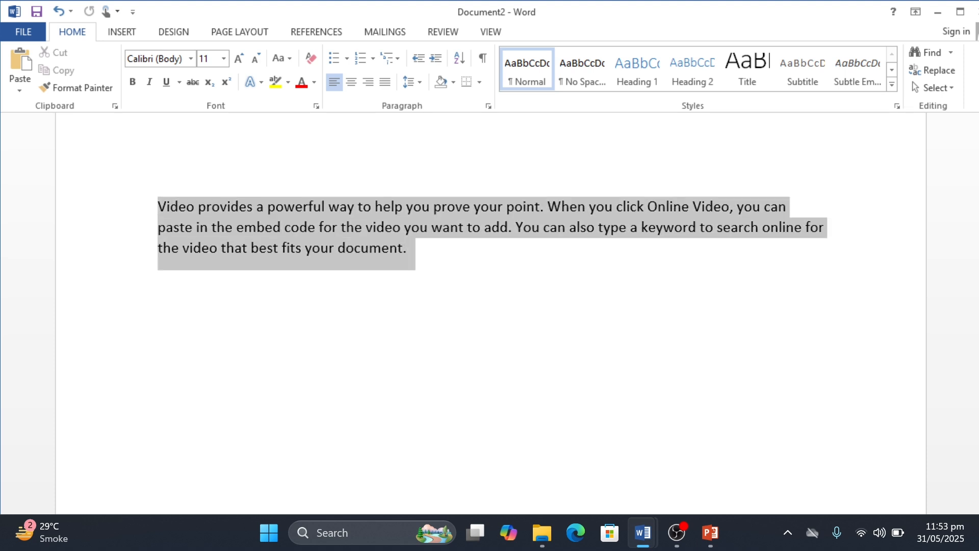
key("Delete")
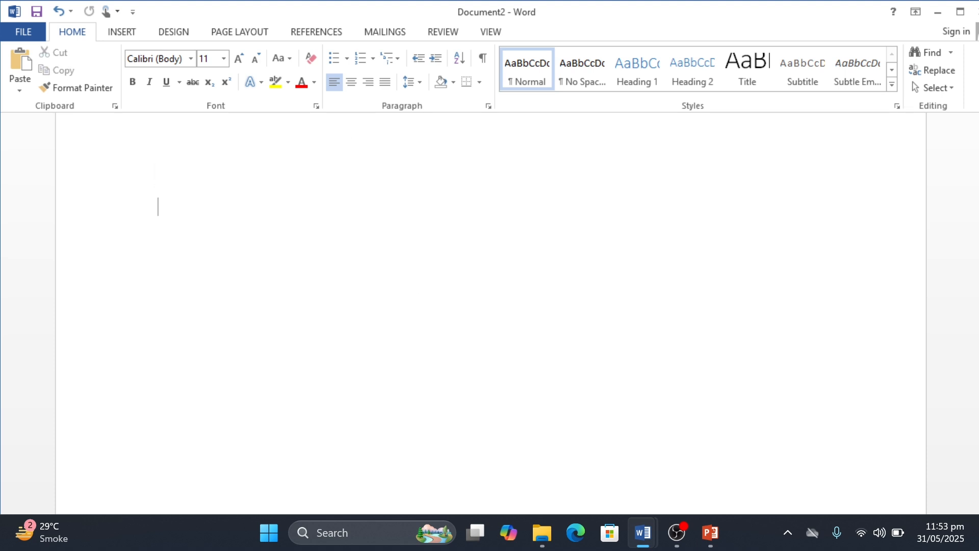
Step: Enter the word "computer" in the empty document
type("computer")
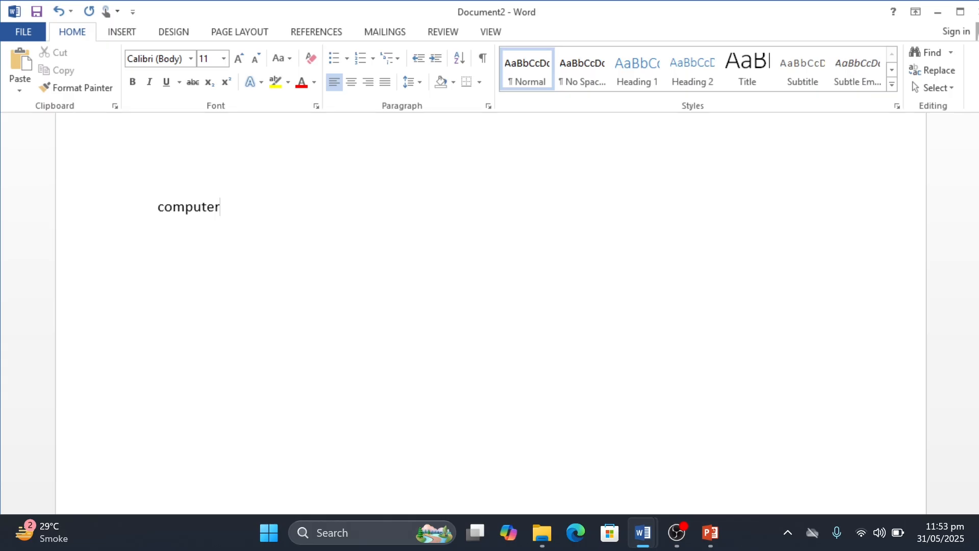
Step: Cut the word "computer" and paste it several lines lower, leaving blank lines above it
key("shift+Left")
key("shift+Left")
key("shift+Left")
key("shift+Left")
key("shift+Left")
key("shift+Left")
key("shift+Left")
key("shift+Left")
key("ctrl+c")
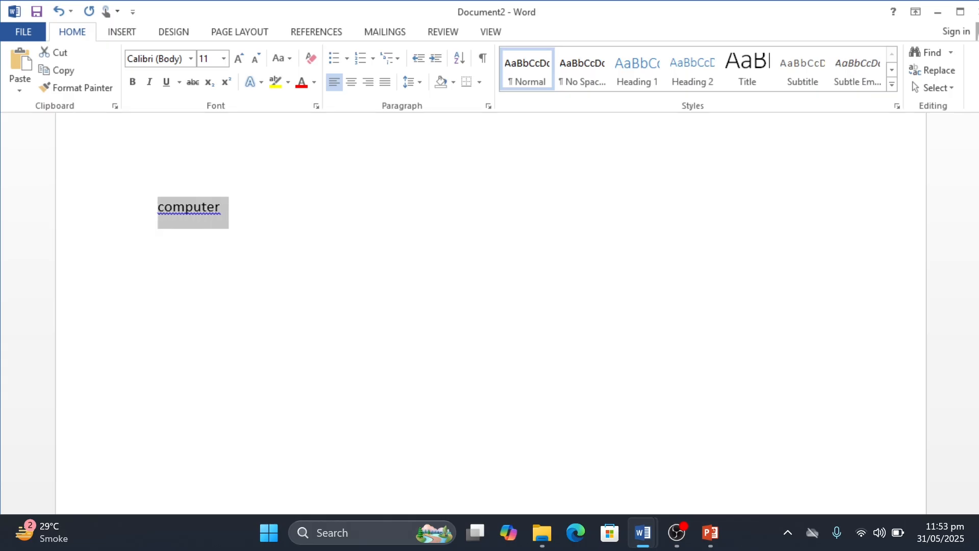
left_click(53, 56)
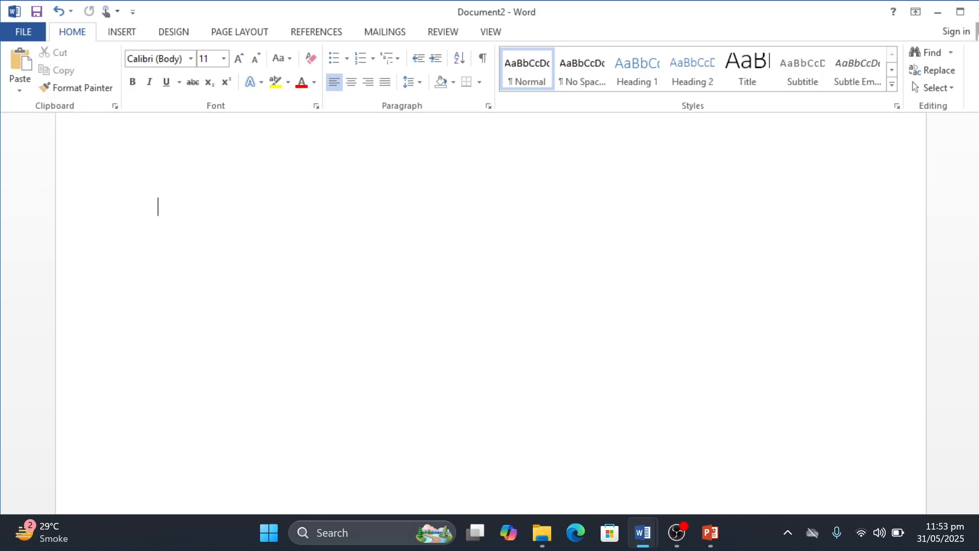
key("Return")
key("Return")
key("Return")
key("Return")
key("ctrl+v")
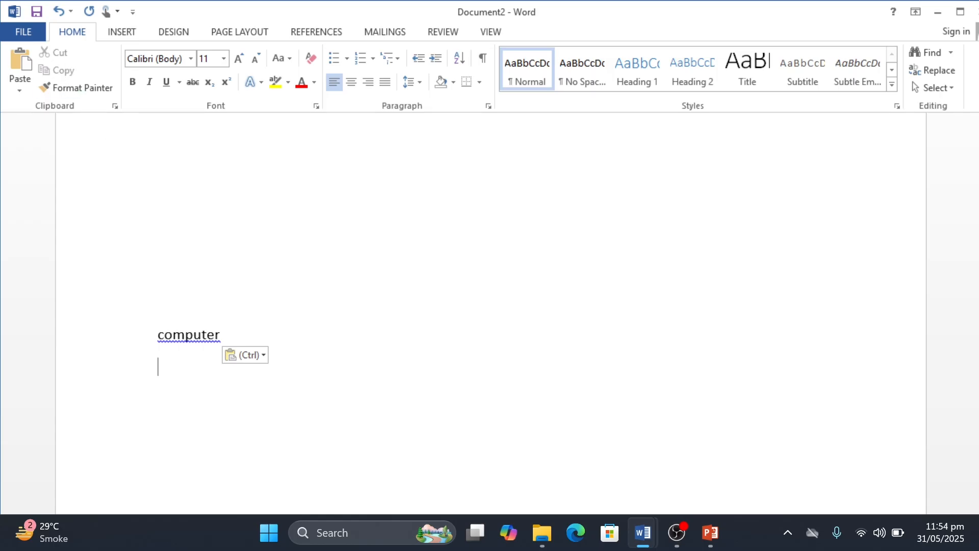
Step: Undo the paste, the added blank lines and the cut of the word "computer"
key("ctrl+z")
key("ctrl+z")
key("ctrl+z")
key("ctrl+z")
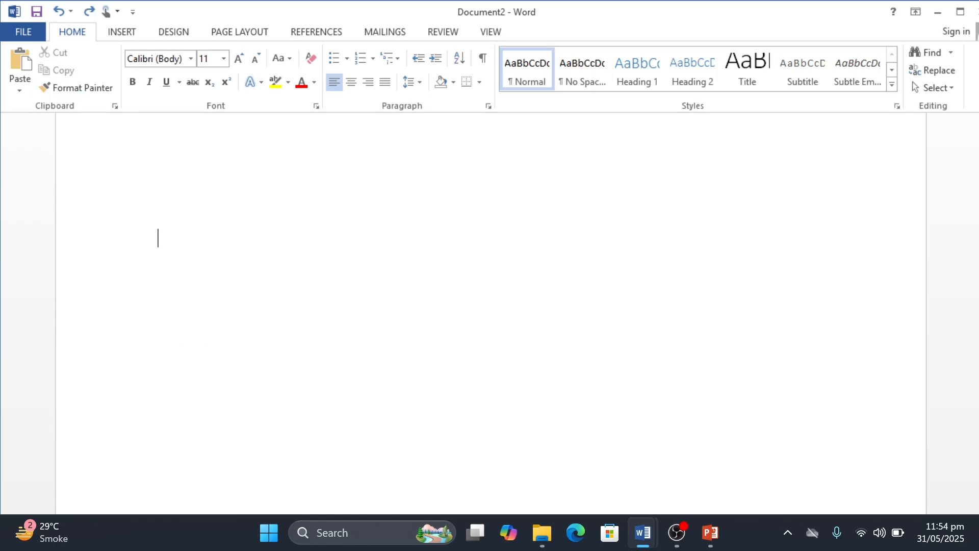
key("ctrl+z")
key("ctrl+z")
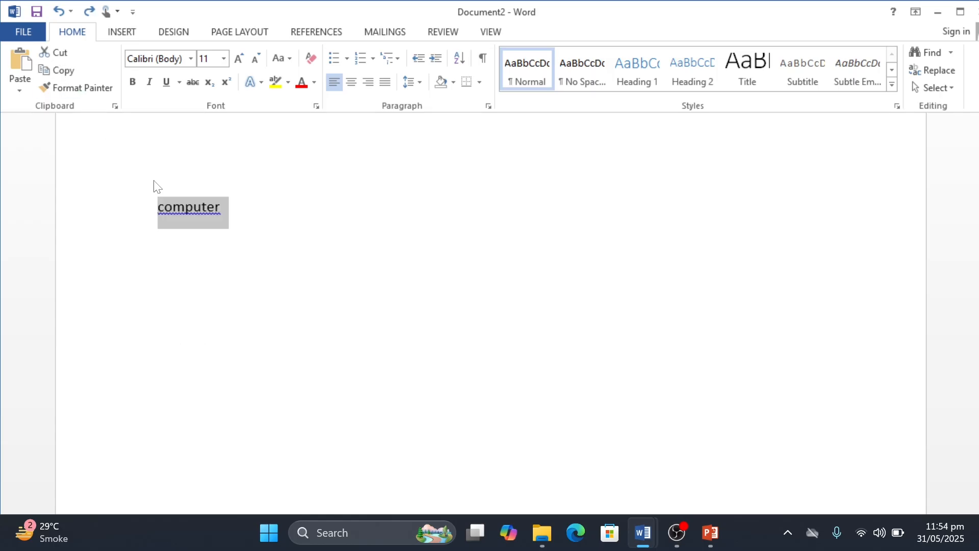
Step: Copy the word "computer", paste a duplicate on the line below, and undo the paste
left_click(57, 70)
left_click(208, 234)
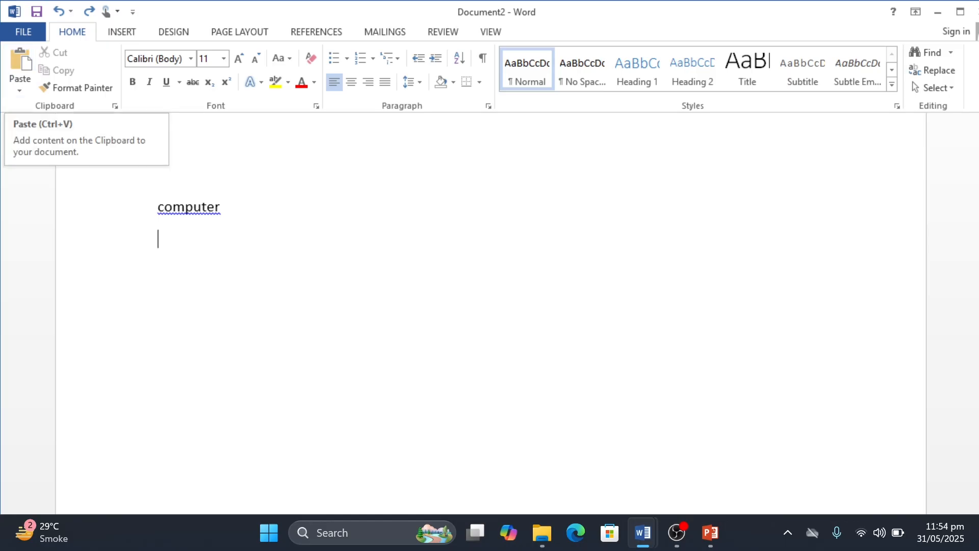
key("shift+Left")
key("shift+Left")
key("shift+Left")
key("shift+Left")
key("shift+Left")
key("shift+Left")
key("shift+Left")
key("shift+Left")
key("shift+Left")
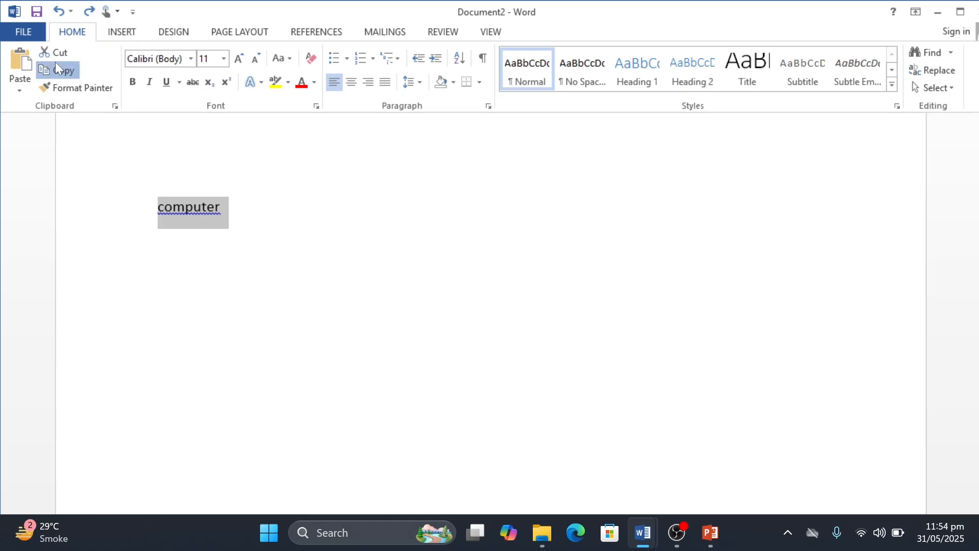
key("Right")
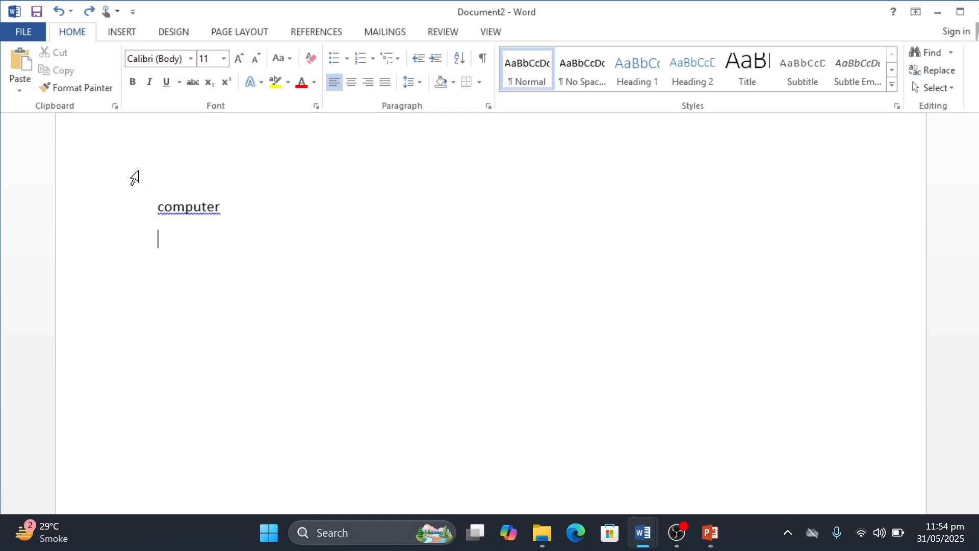
left_click(29, 76)
left_click(29, 73)
left_click(29, 72)
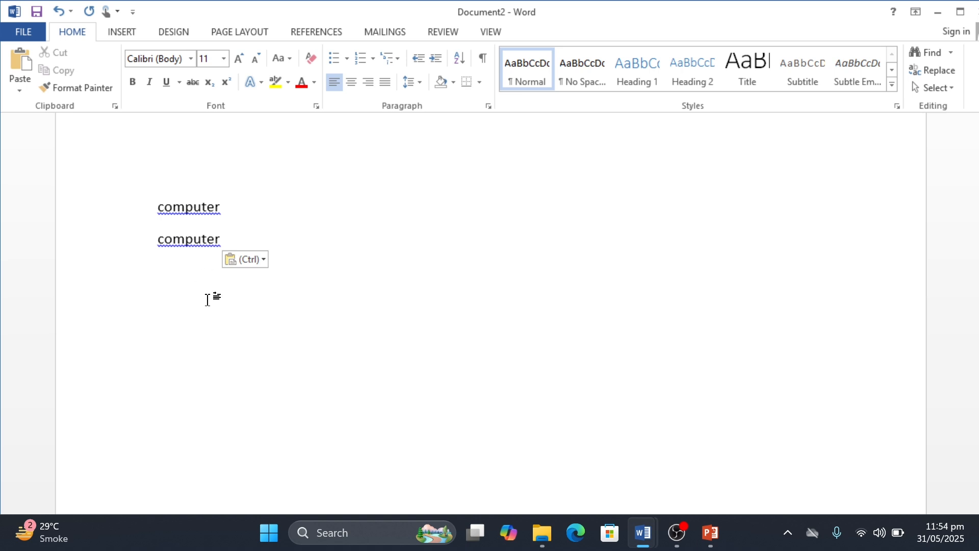
key("ctrl+z")
key("BackSpace")
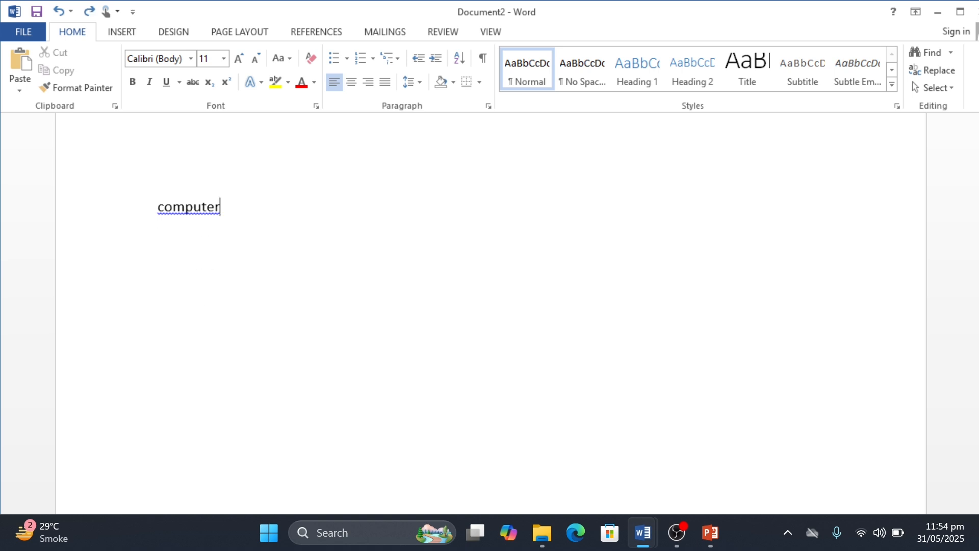
Step: Cut the word "computer", add blank lines and paste the word below them
key("ctrl+a")
left_click(57, 56)
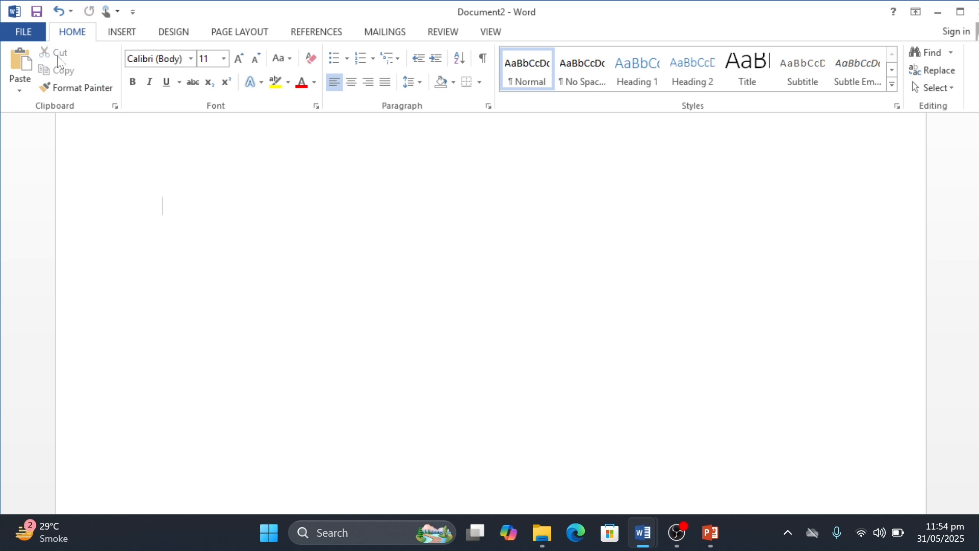
key("Return")
key("Return")
key("Return")
key("Return")
left_click(20, 64)
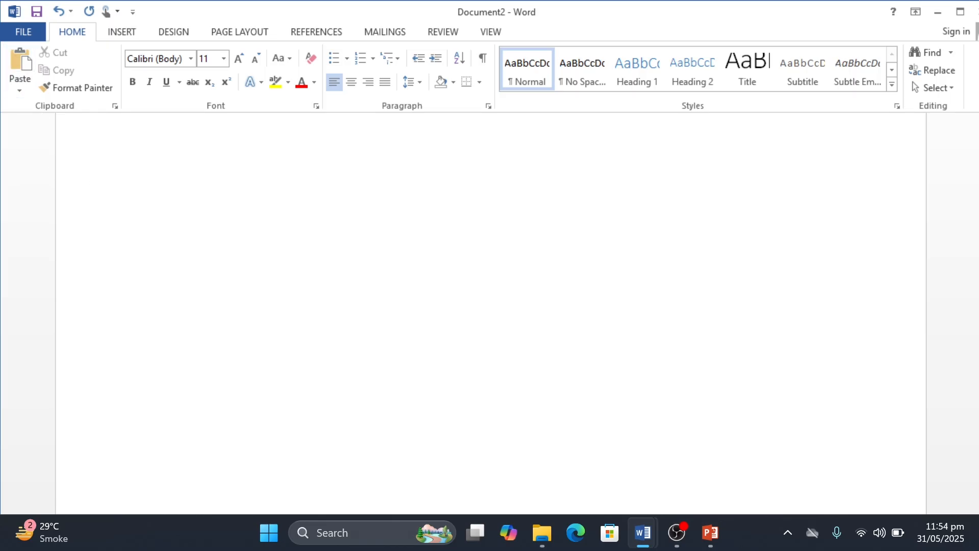